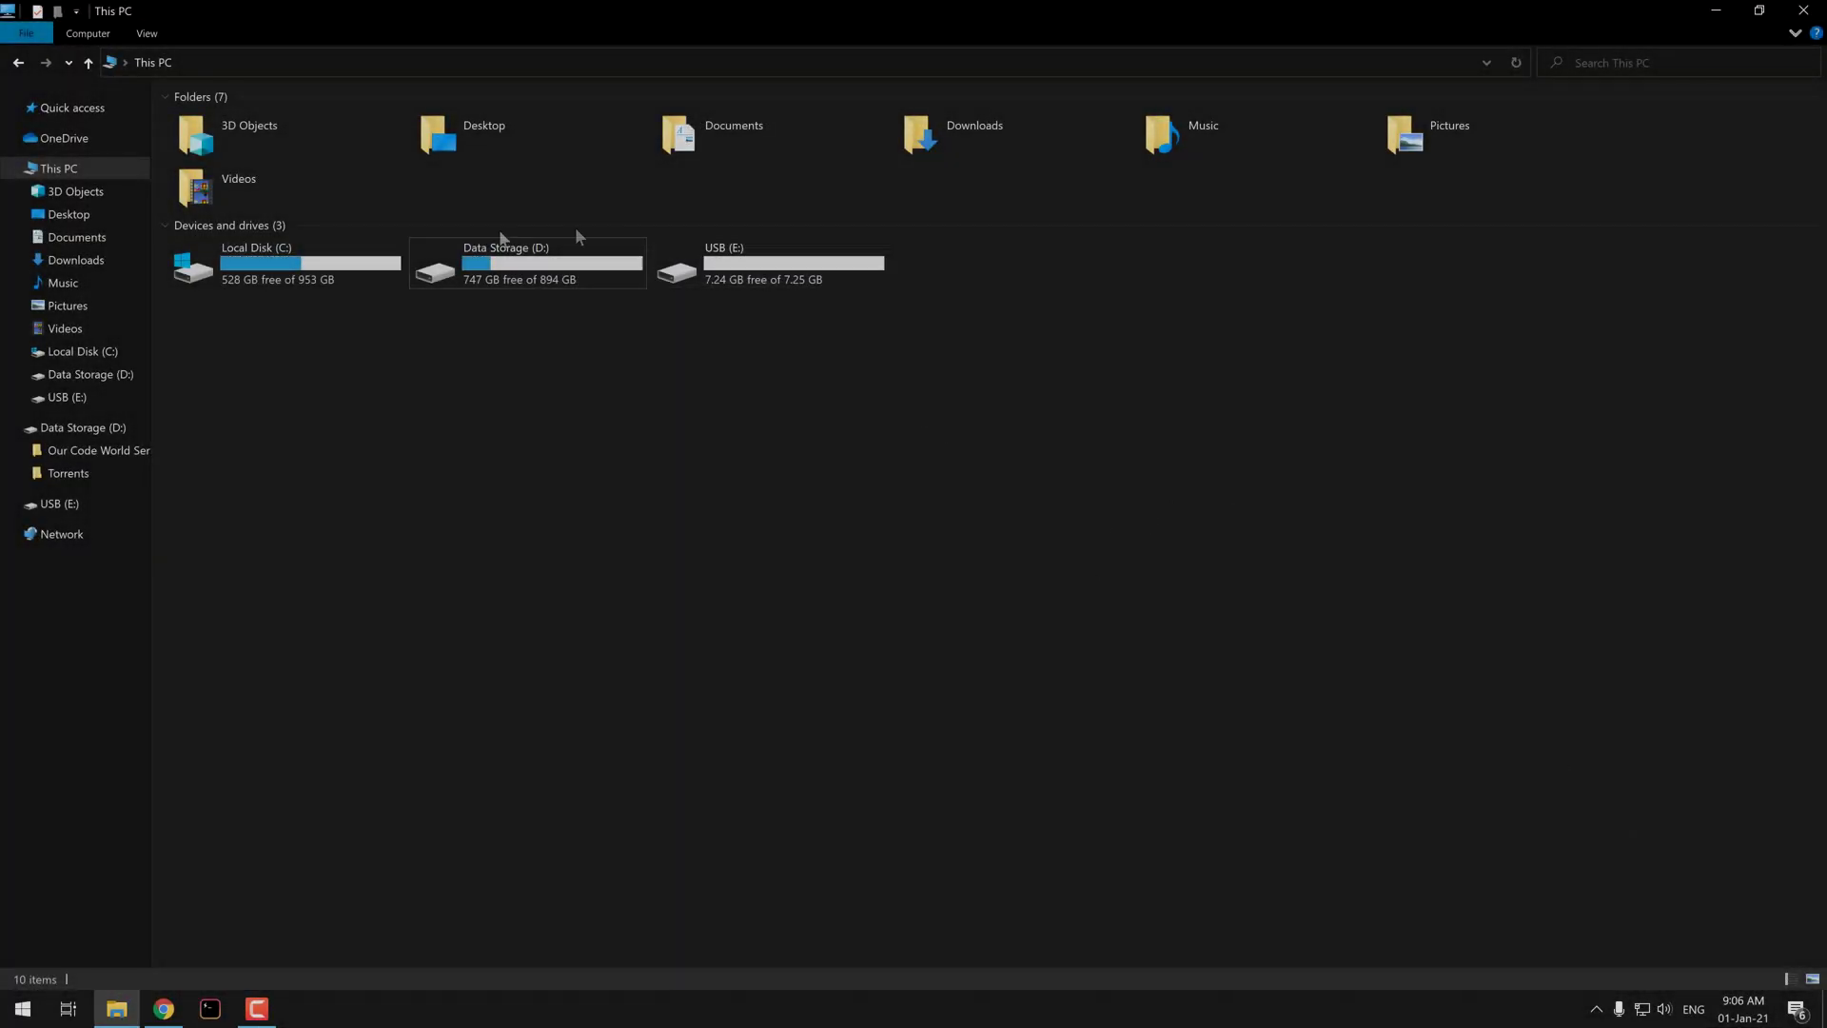
Step: Select the USB (E:) and Data Storage (D:) drives and show the tray's ejectable drives list
left_click(776, 275)
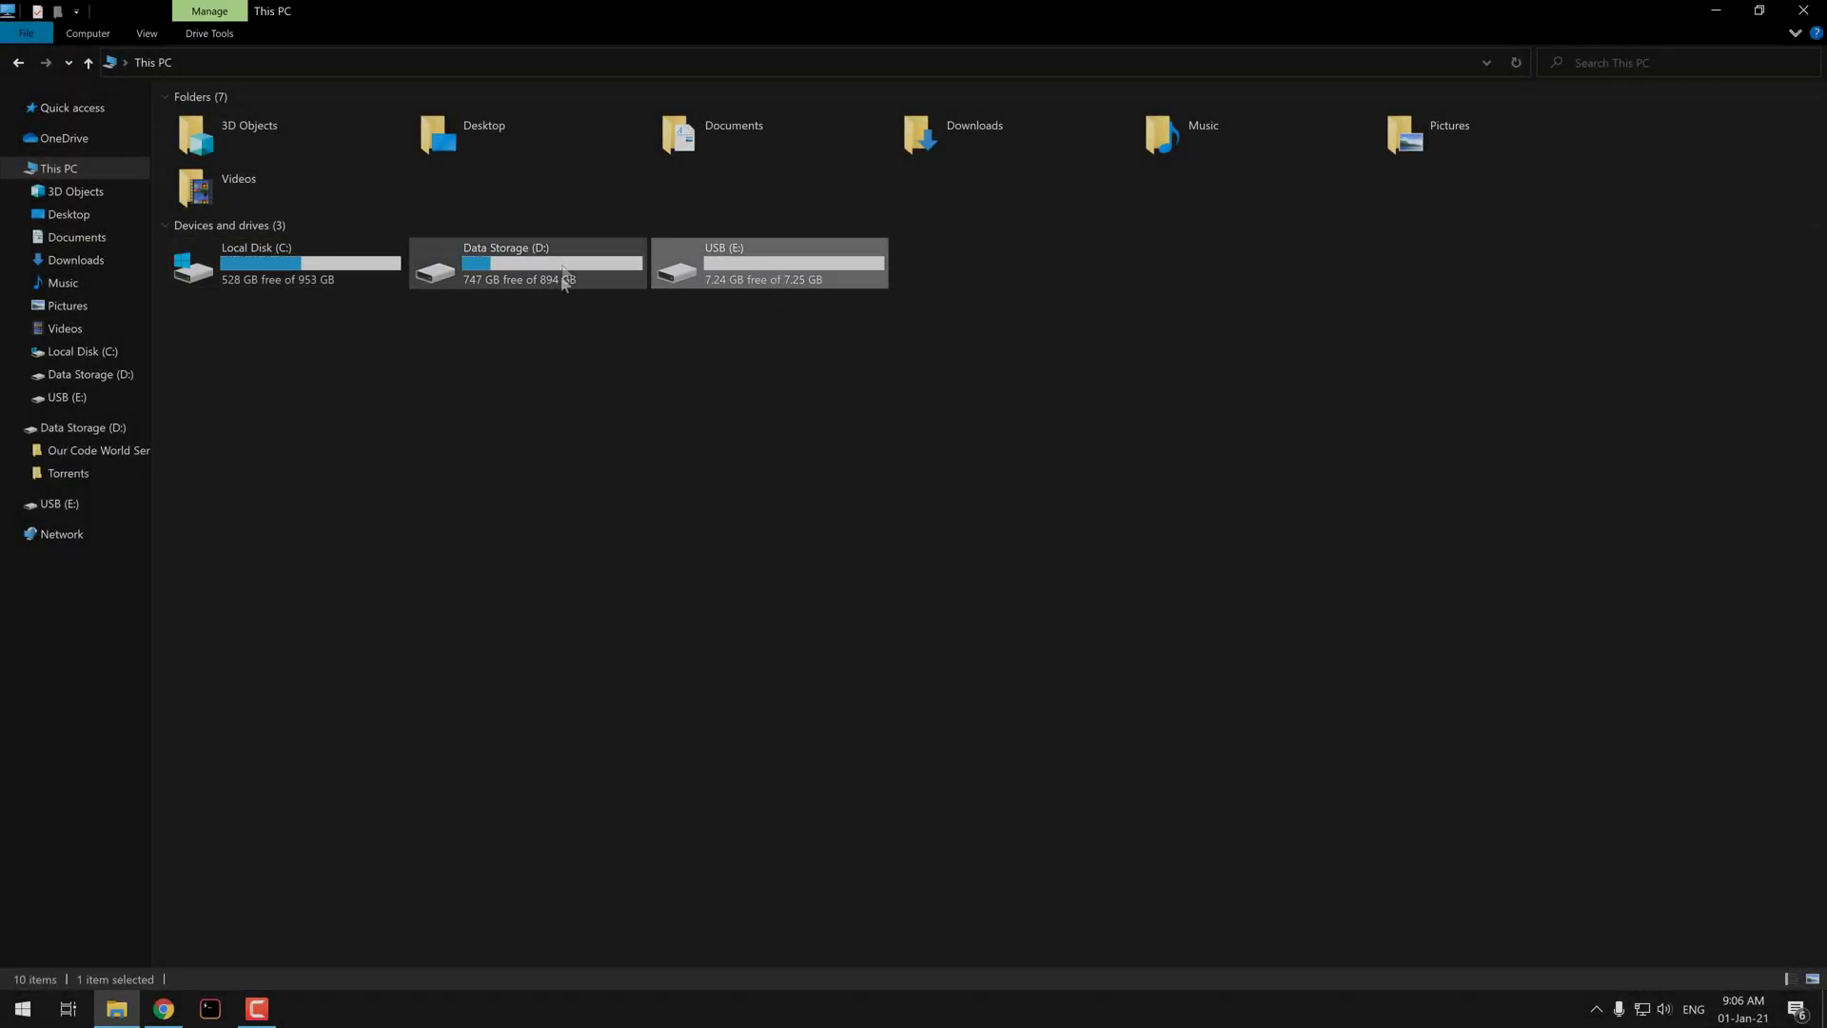
left_click(590, 279)
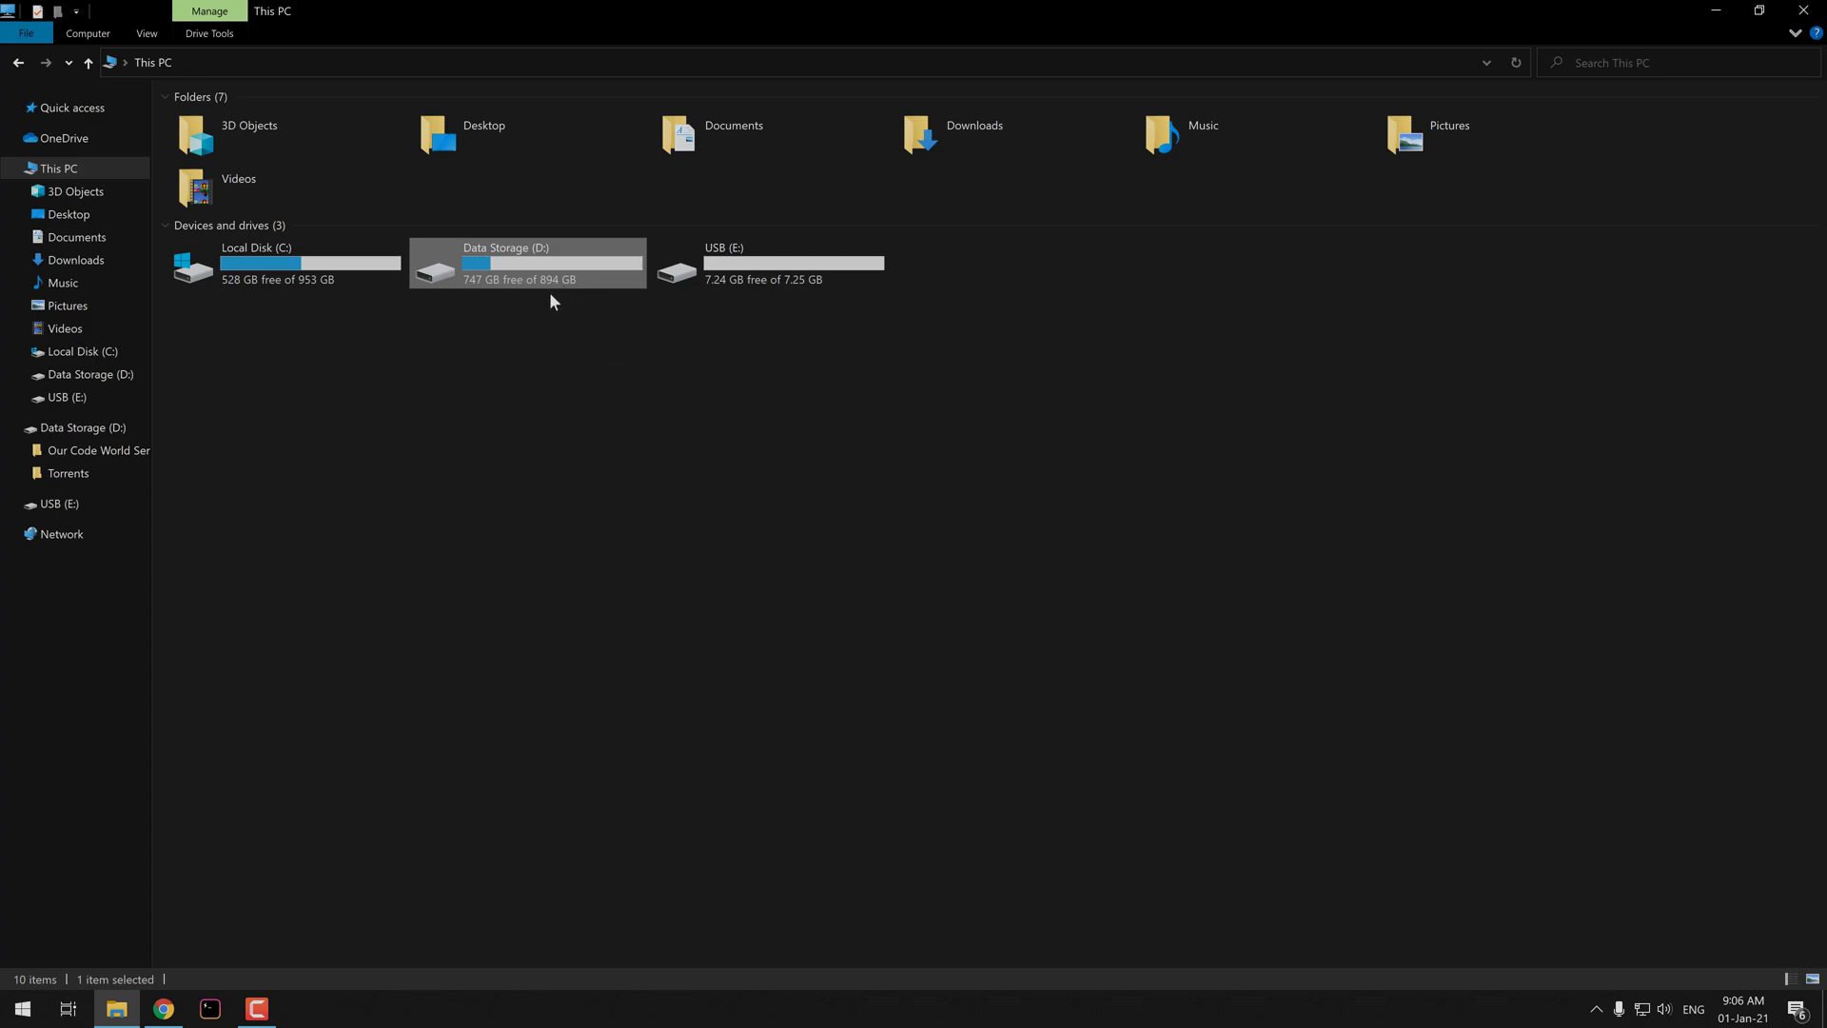
left_click(1595, 1009)
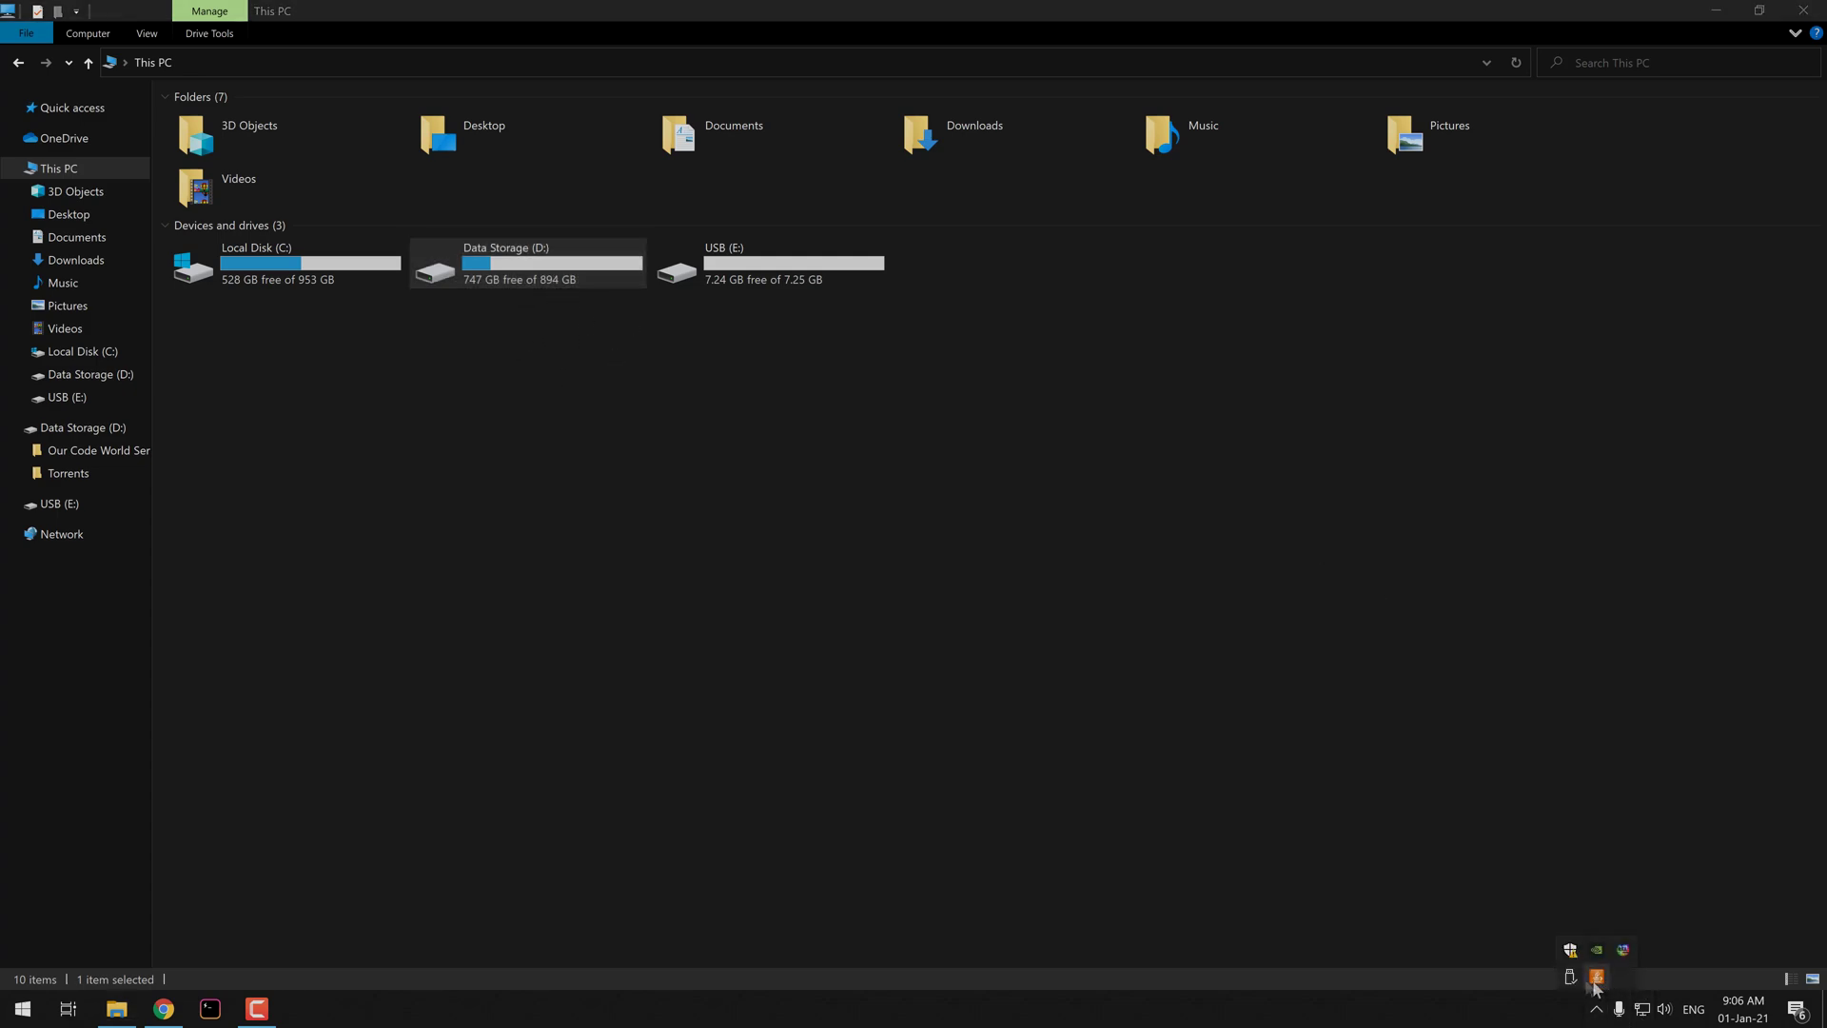
left_click(1568, 978)
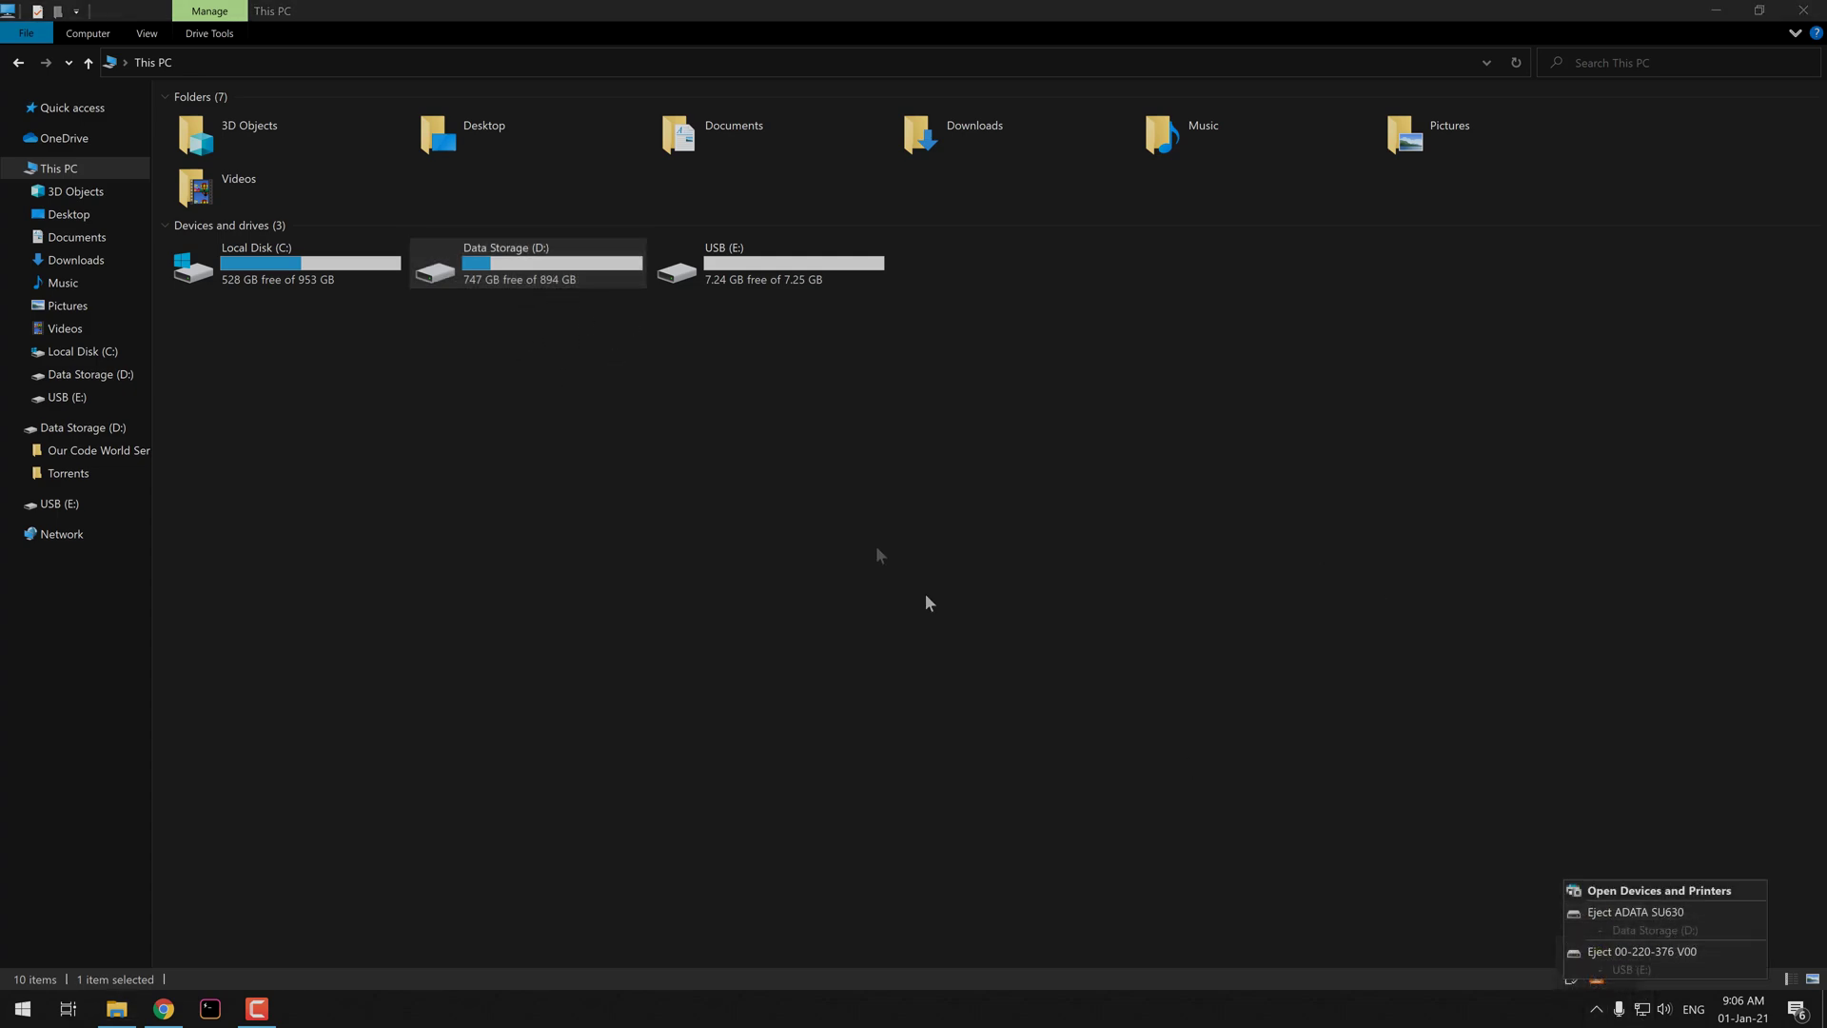
Step: Check the disk drives behind Data Storage (D:) in its Properties Hardware list, including KUKA_USB
right_click(597, 283)
left_click(749, 721)
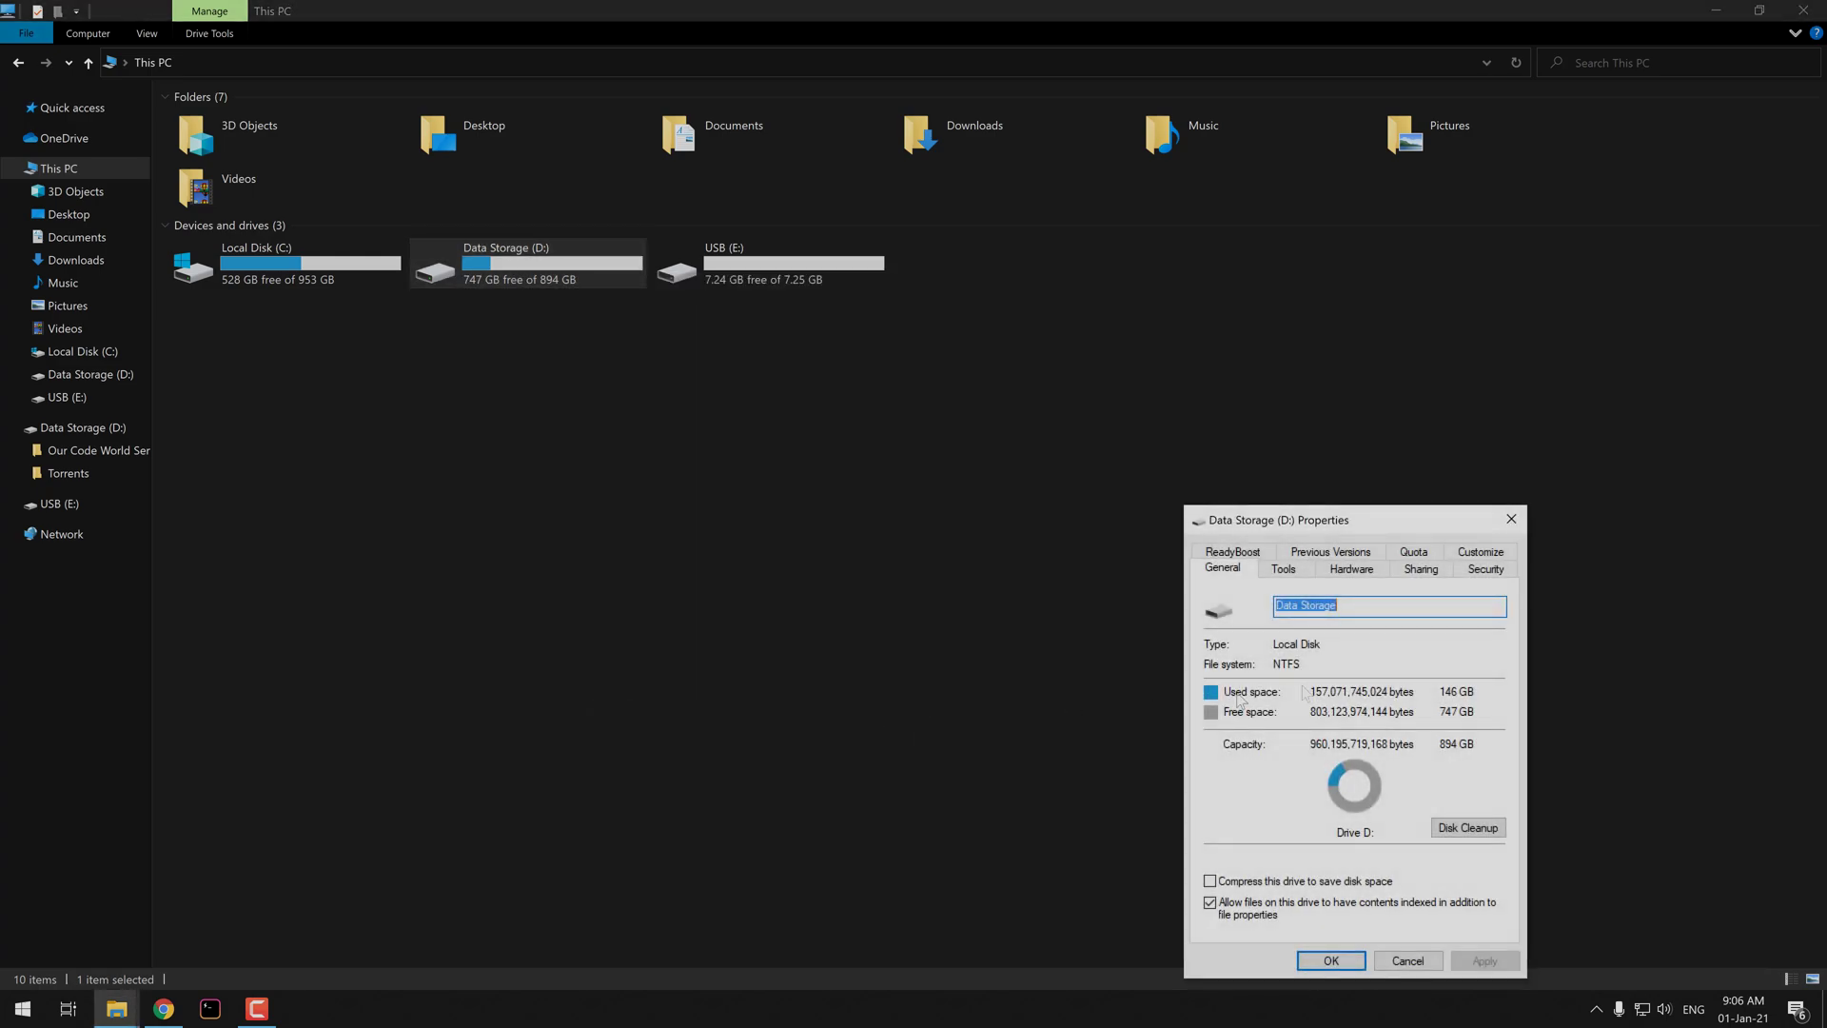
left_click(1478, 571)
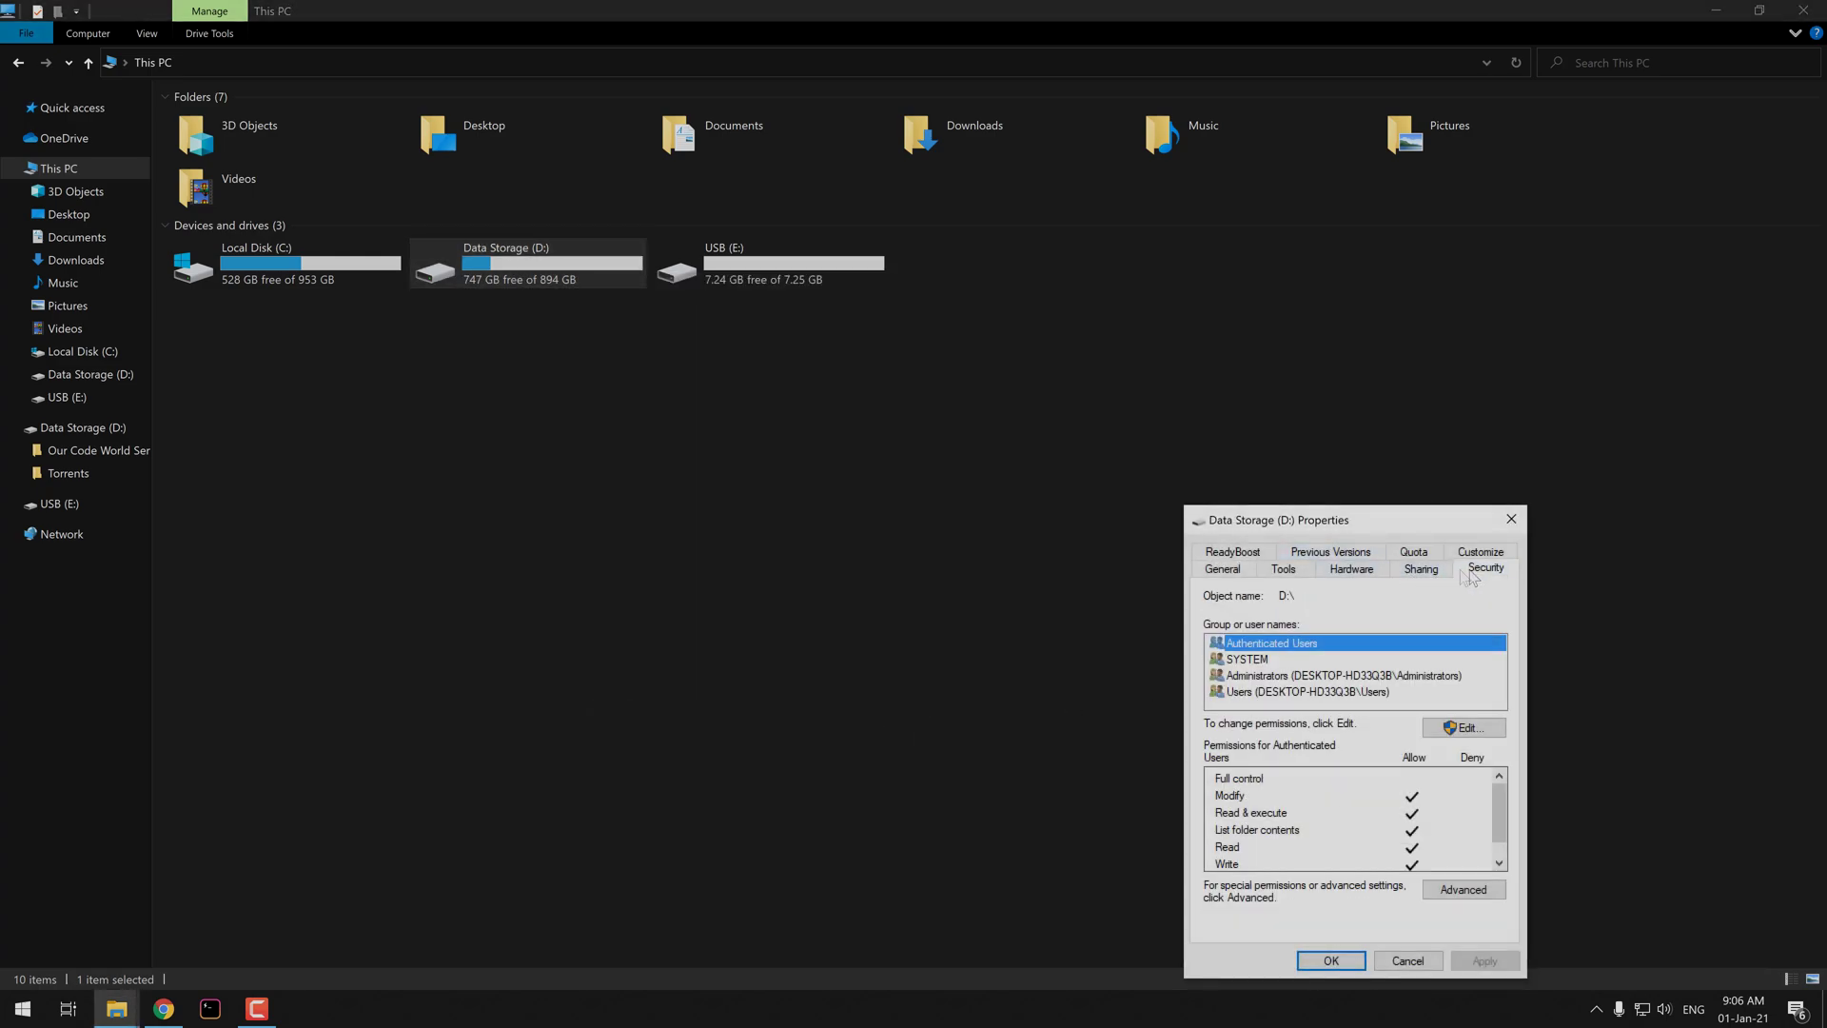
left_click(1371, 574)
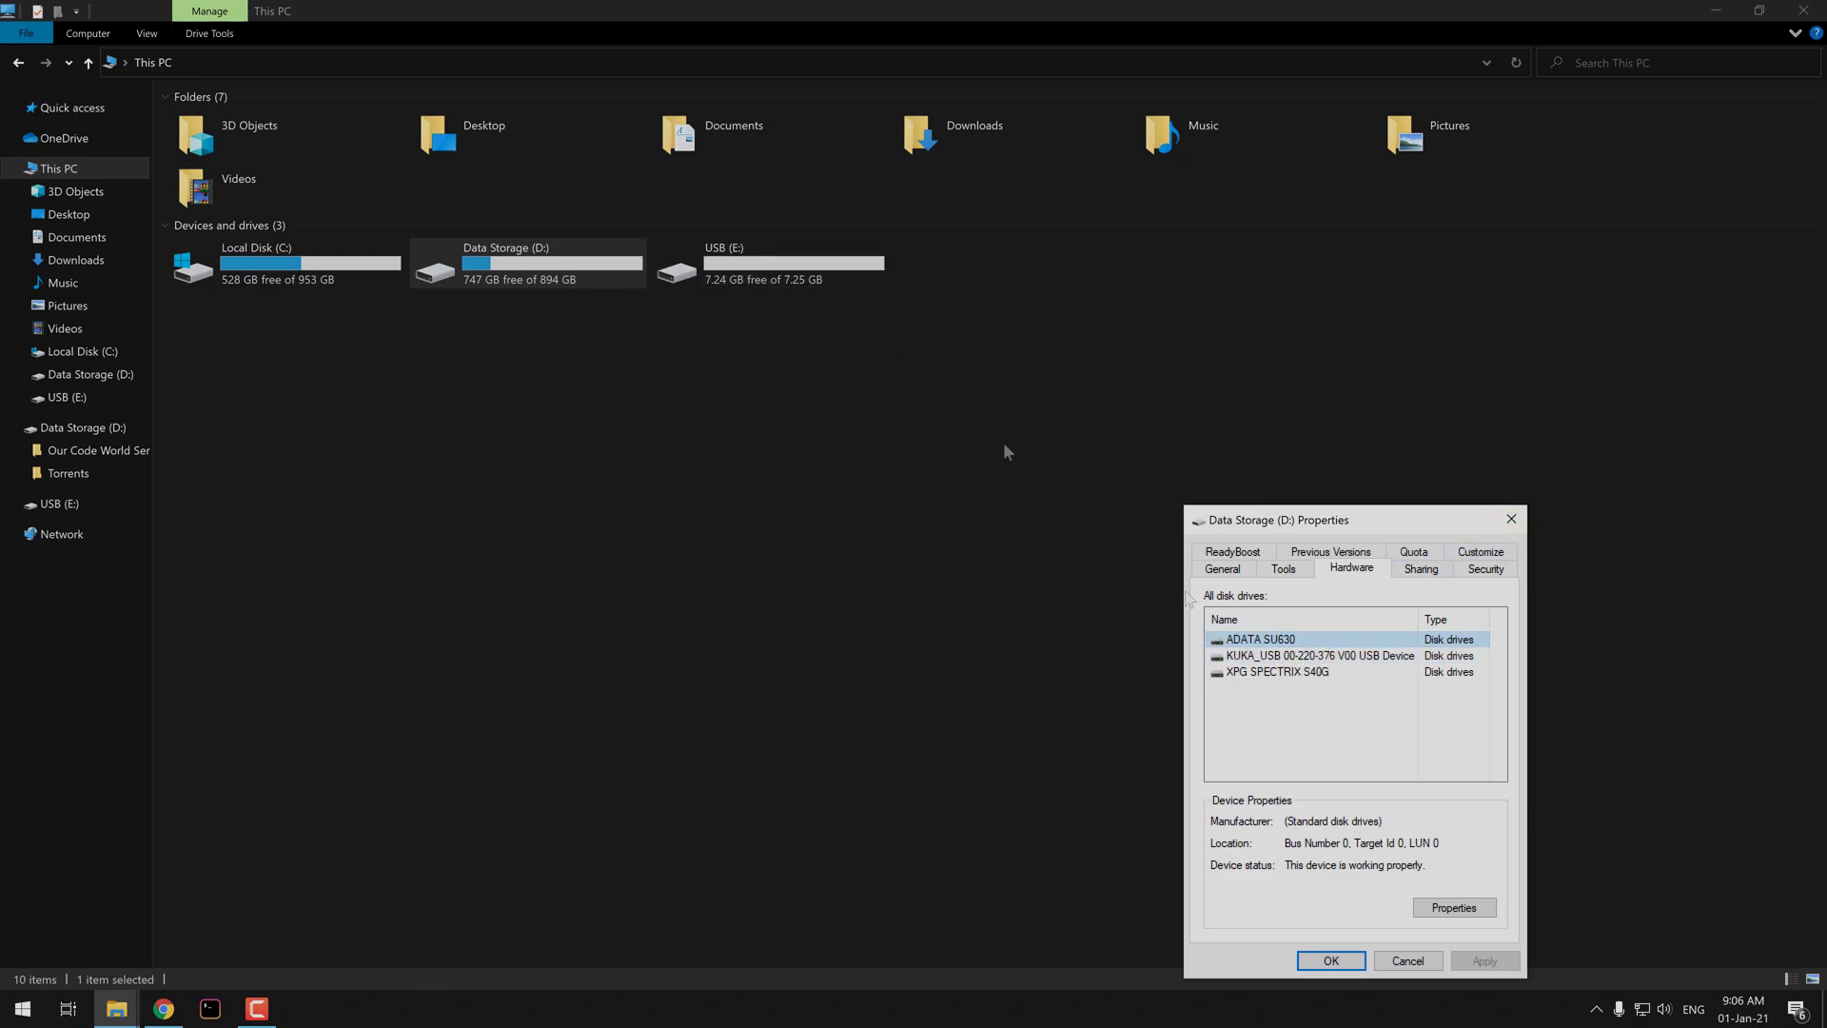
left_click(1297, 657)
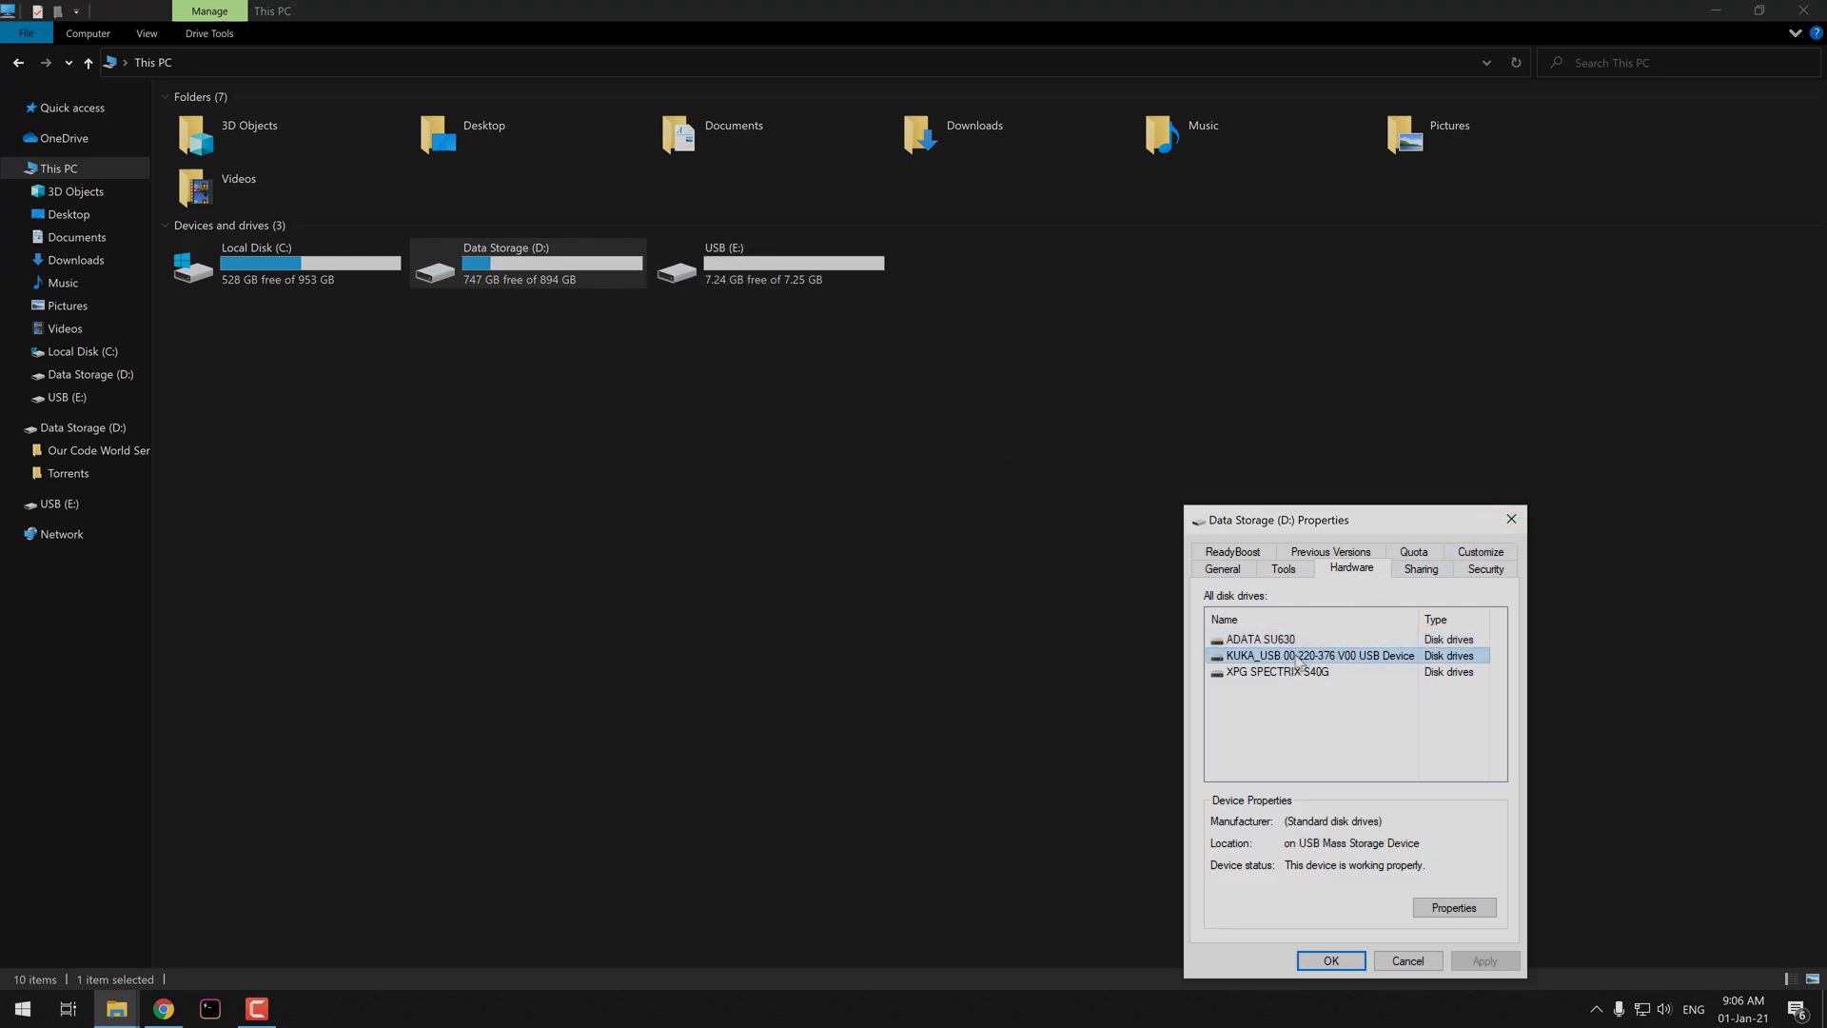
Step: Eject the USB drive from the tray and close the Data Storage (D:) properties
left_click(1597, 1008)
left_click(1571, 976)
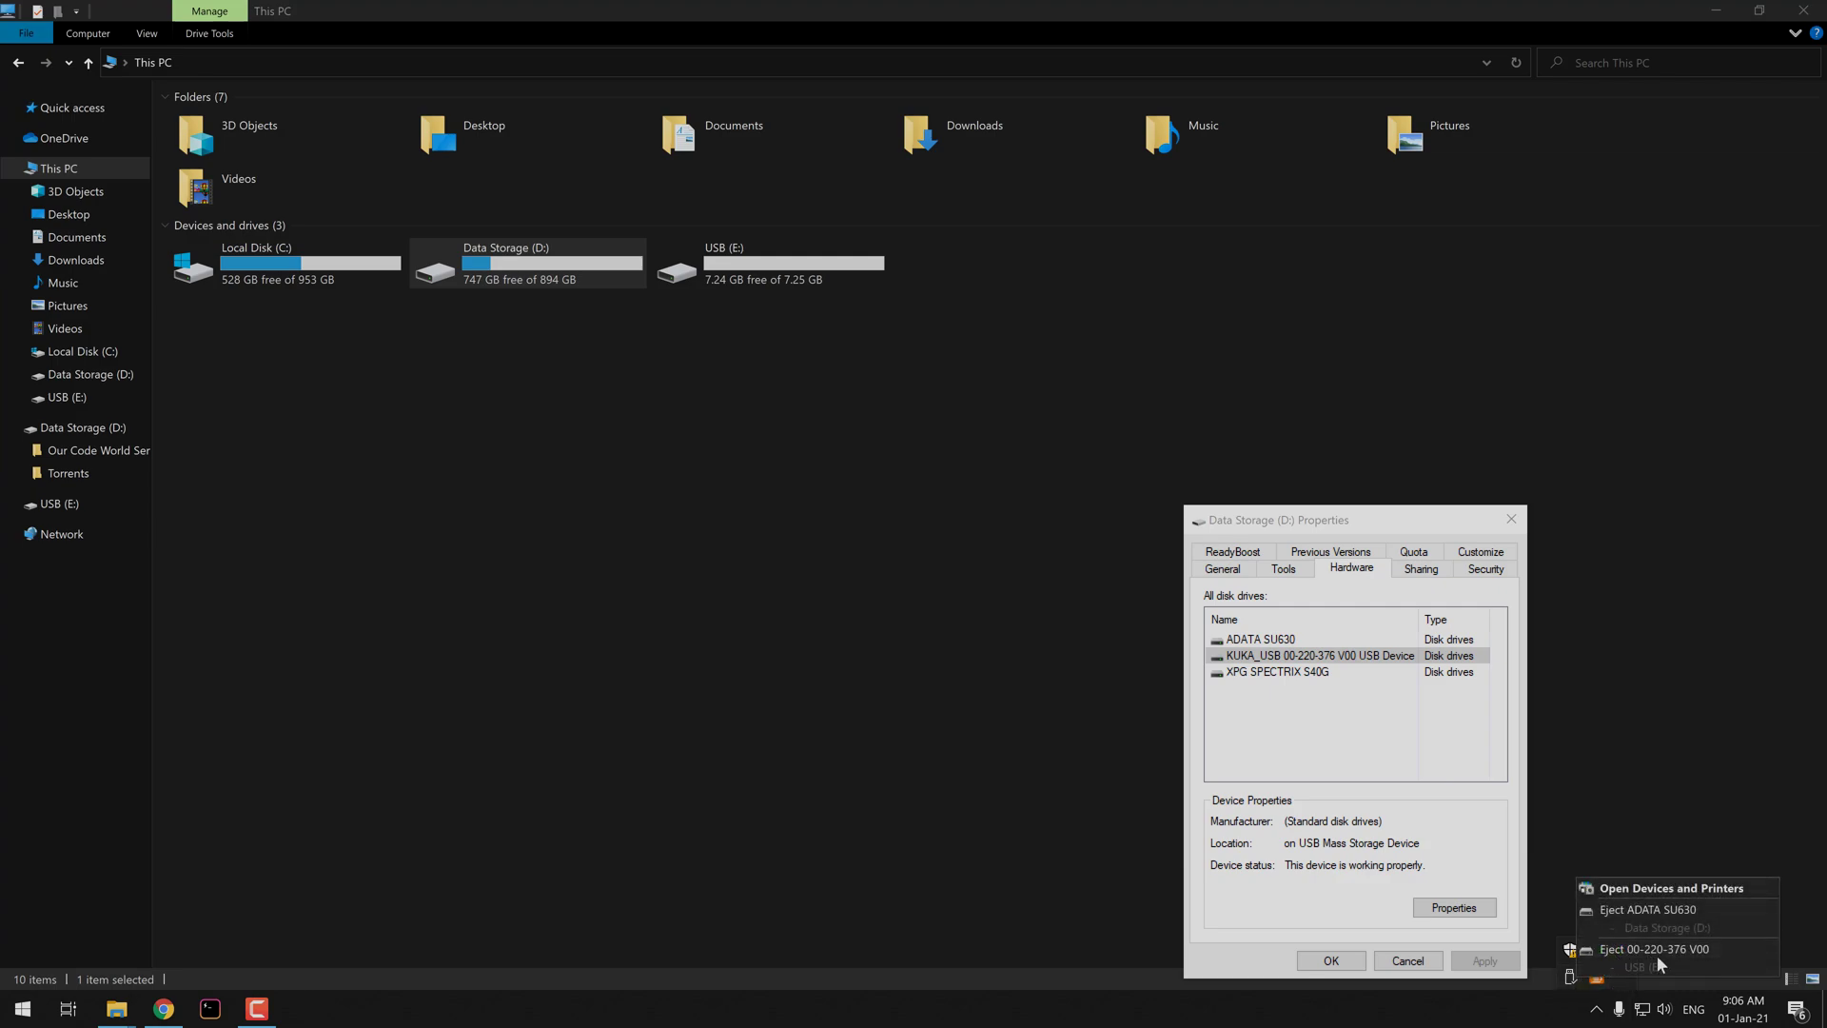
left_click(1656, 950)
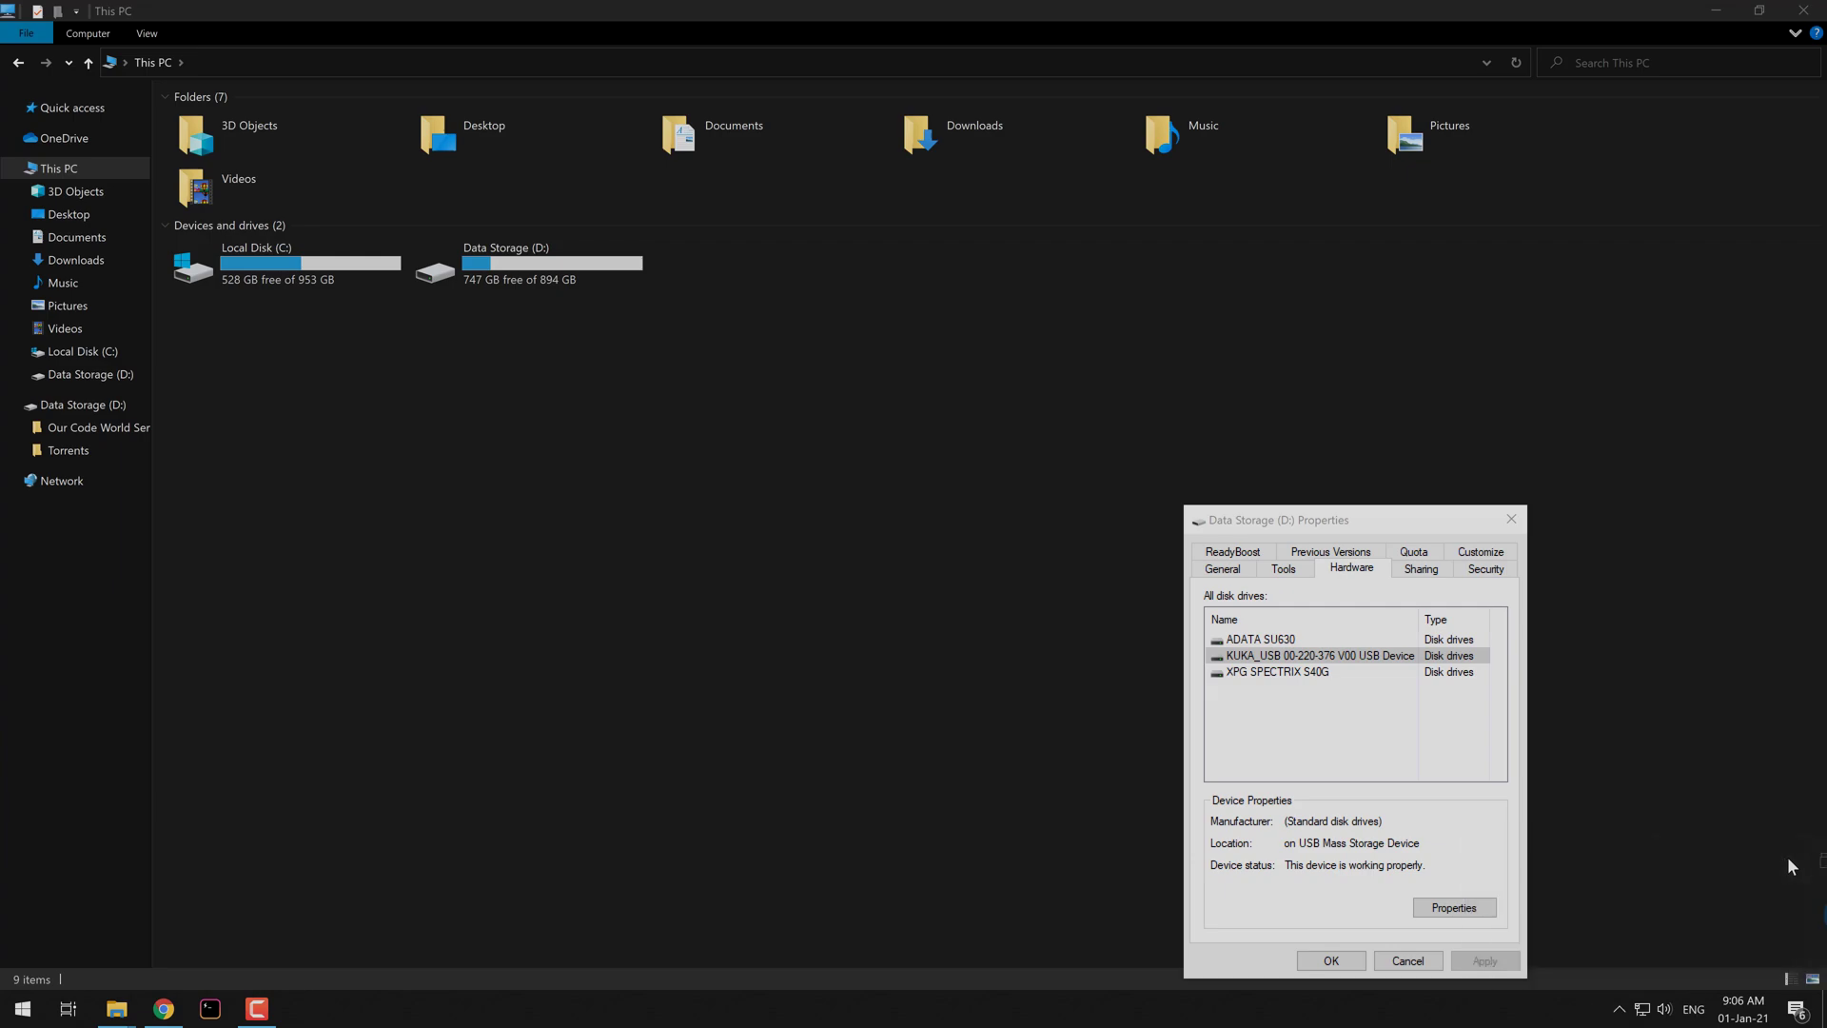
left_click(1511, 519)
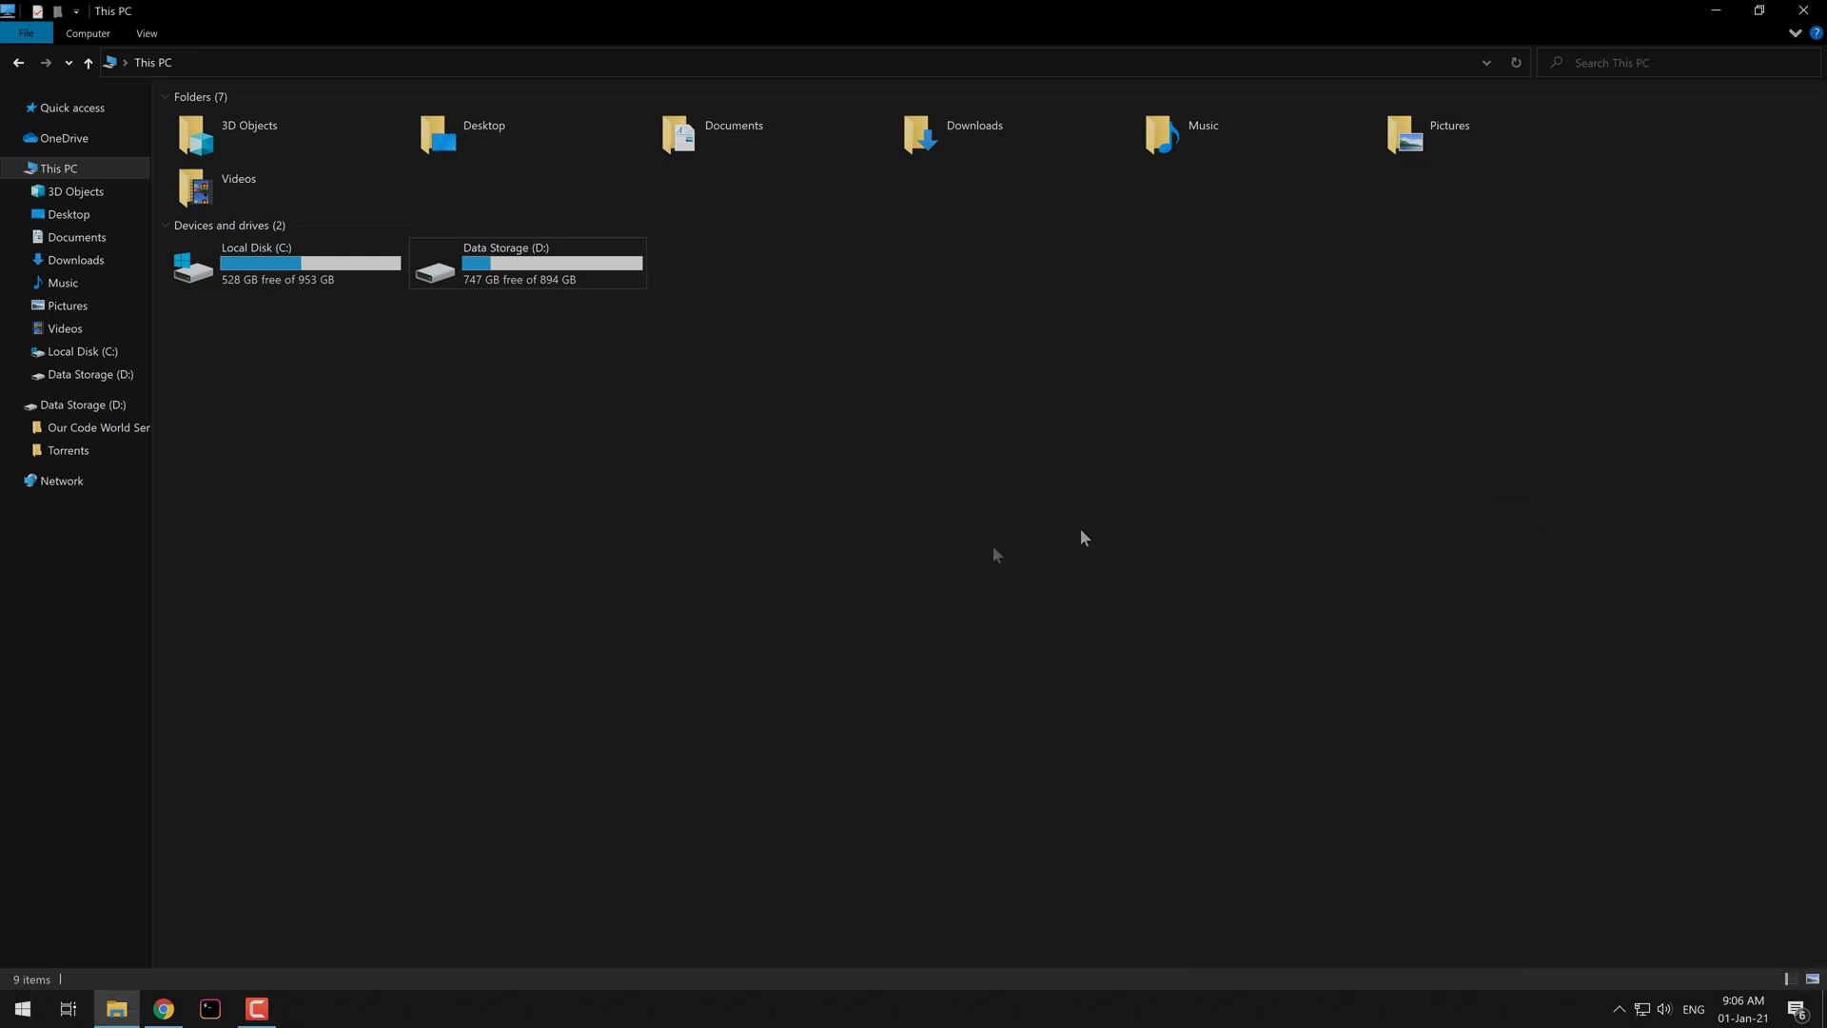
Step: Dismiss the drive menu, search 'device' from Start, and launch Device Manager
right_click(557, 269)
left_click(514, 309)
left_click(23, 1012)
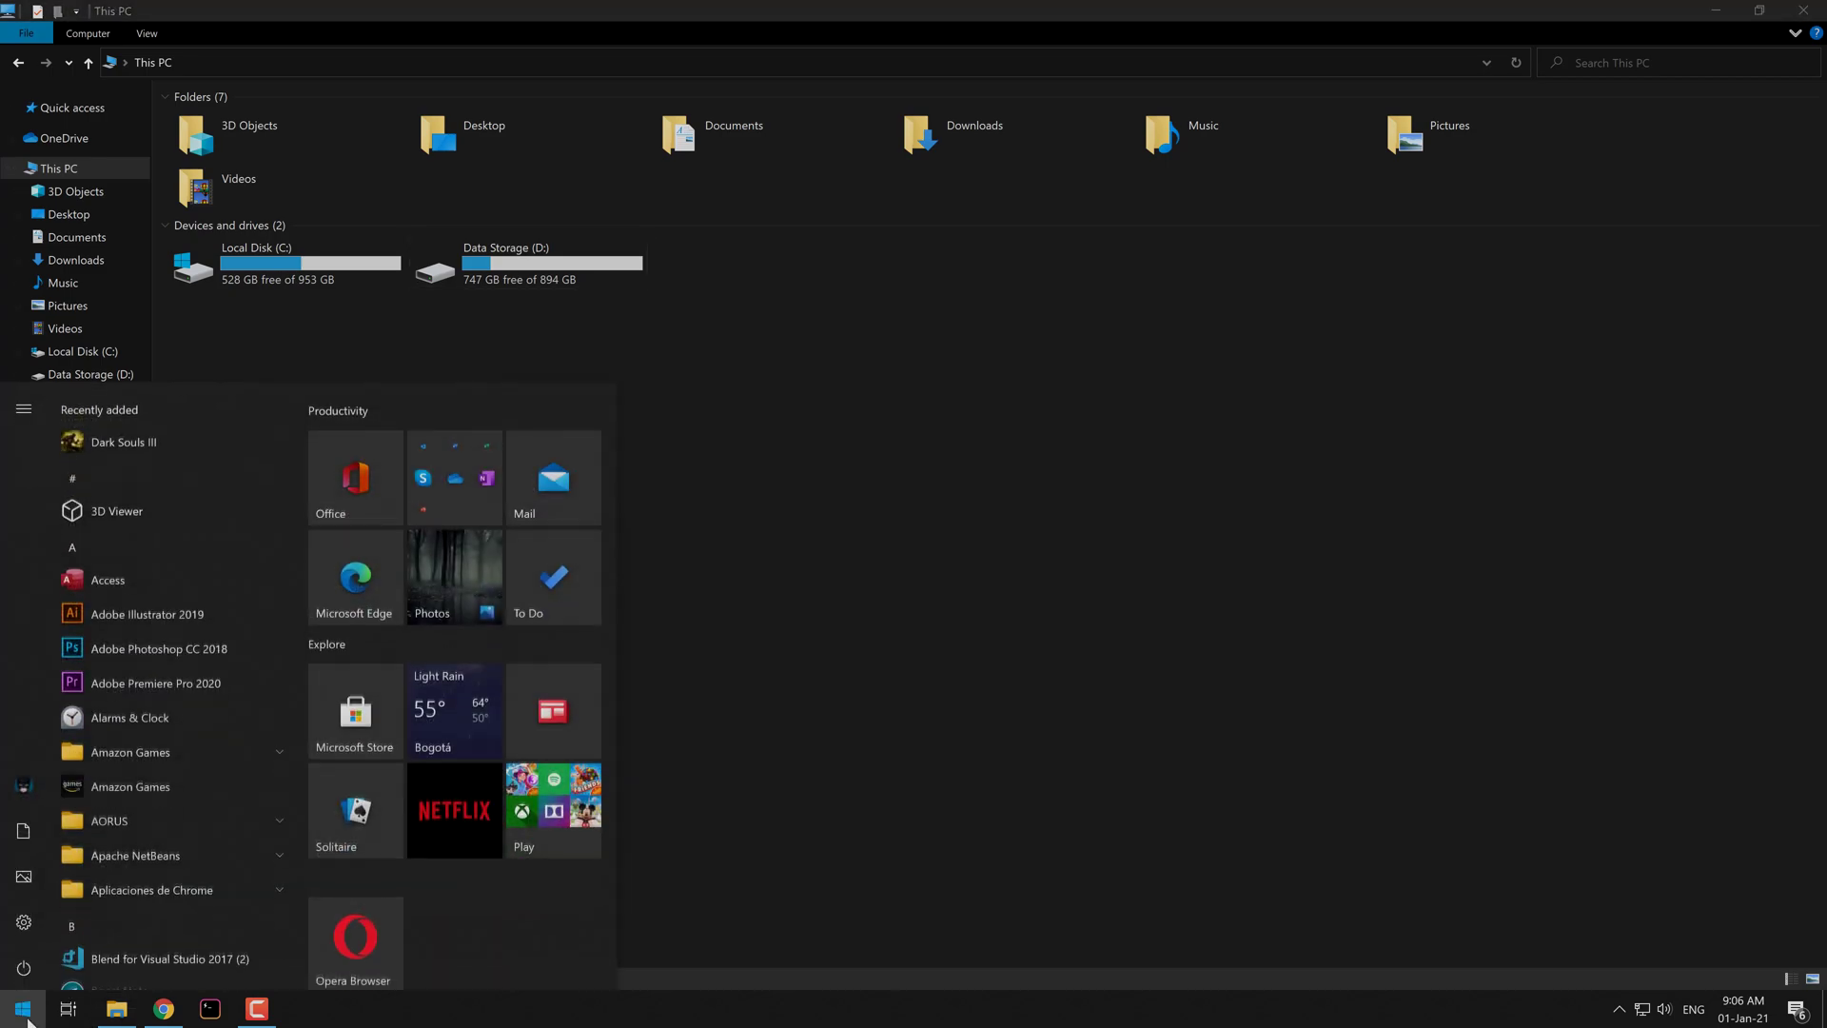
type("device")
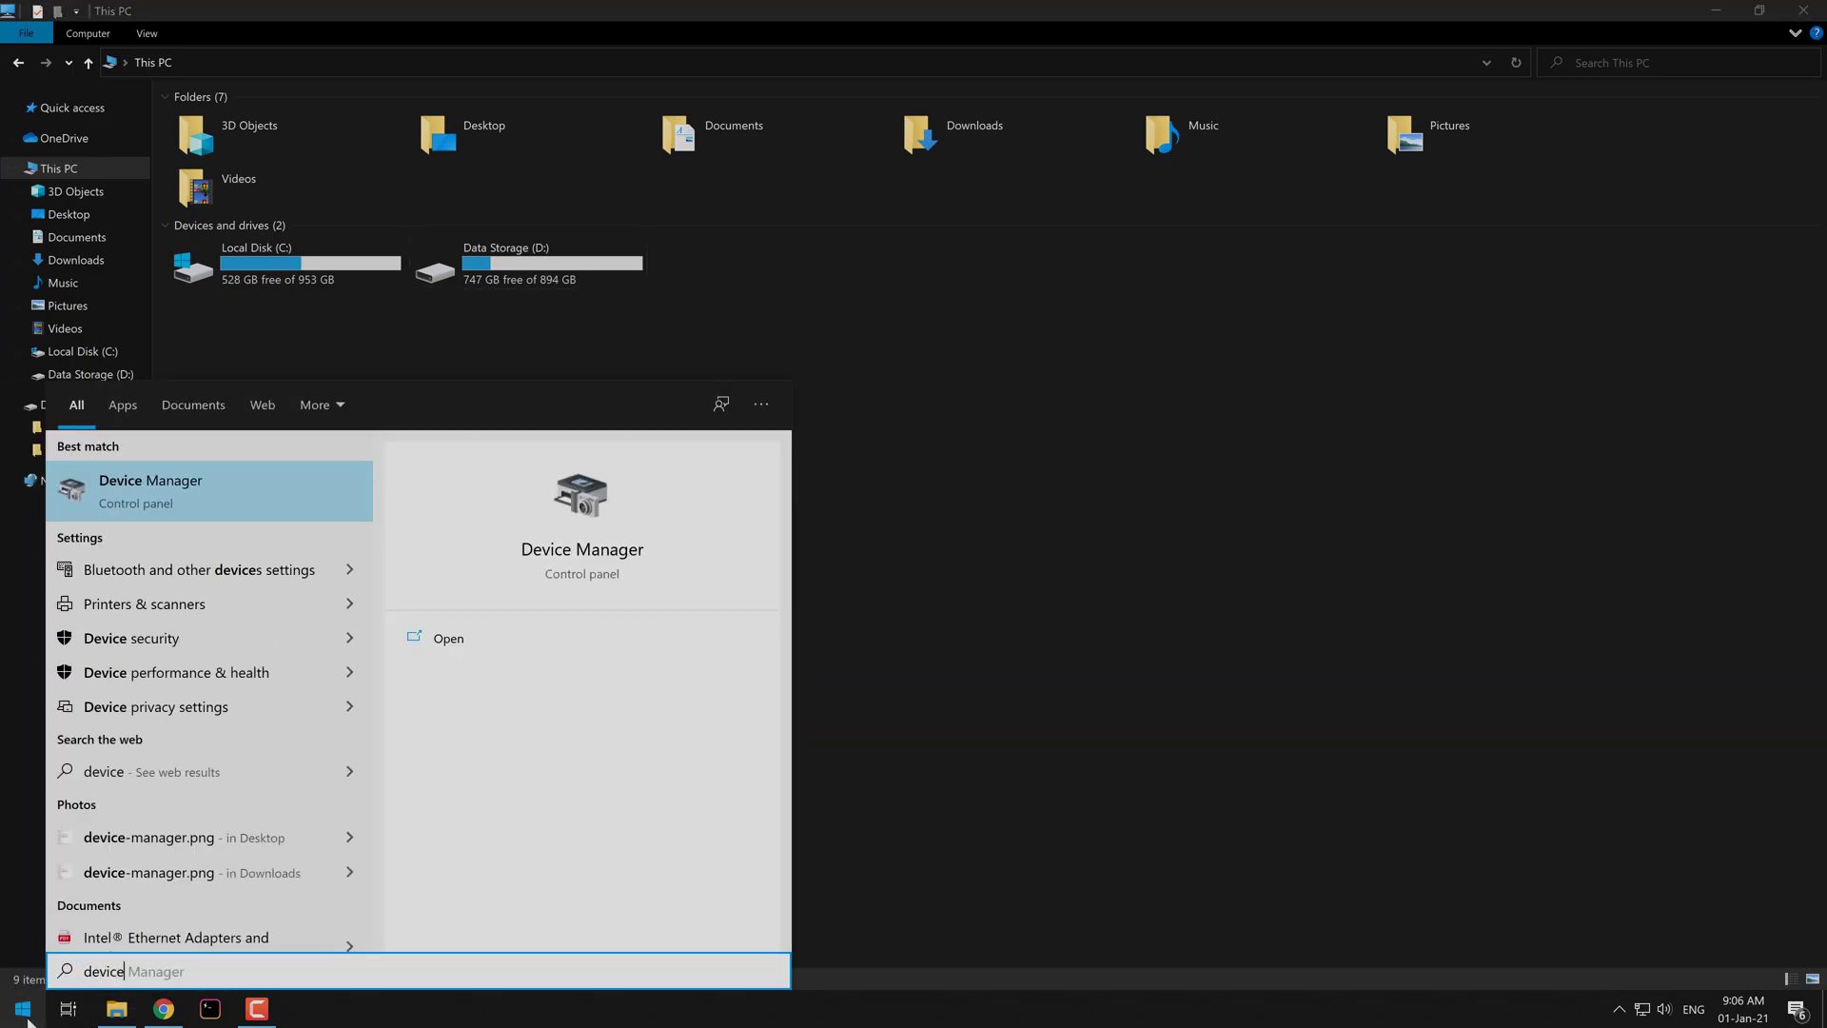
left_click(276, 491)
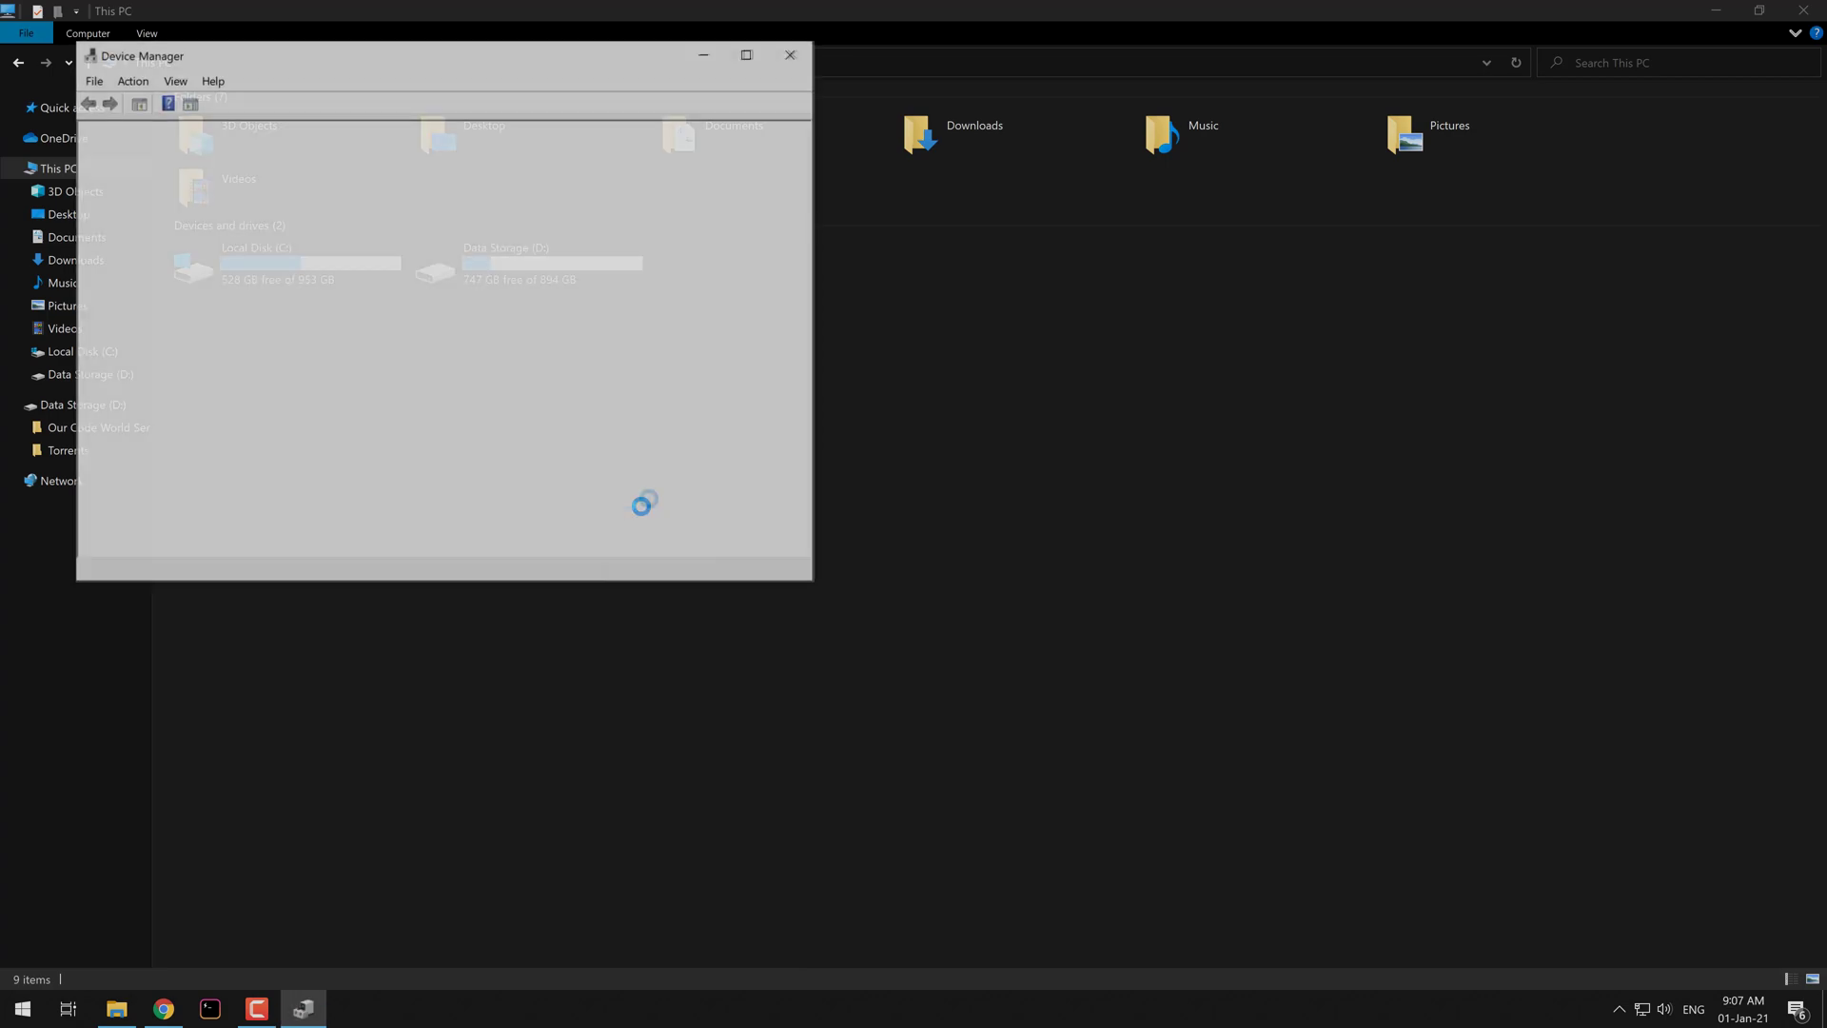
Step: Read the ADATA SU630 disk's Location (Bus Number 0, Target Id 0, LUN 0), then close Device Manager
left_click_drag(418, 58, 930, 190)
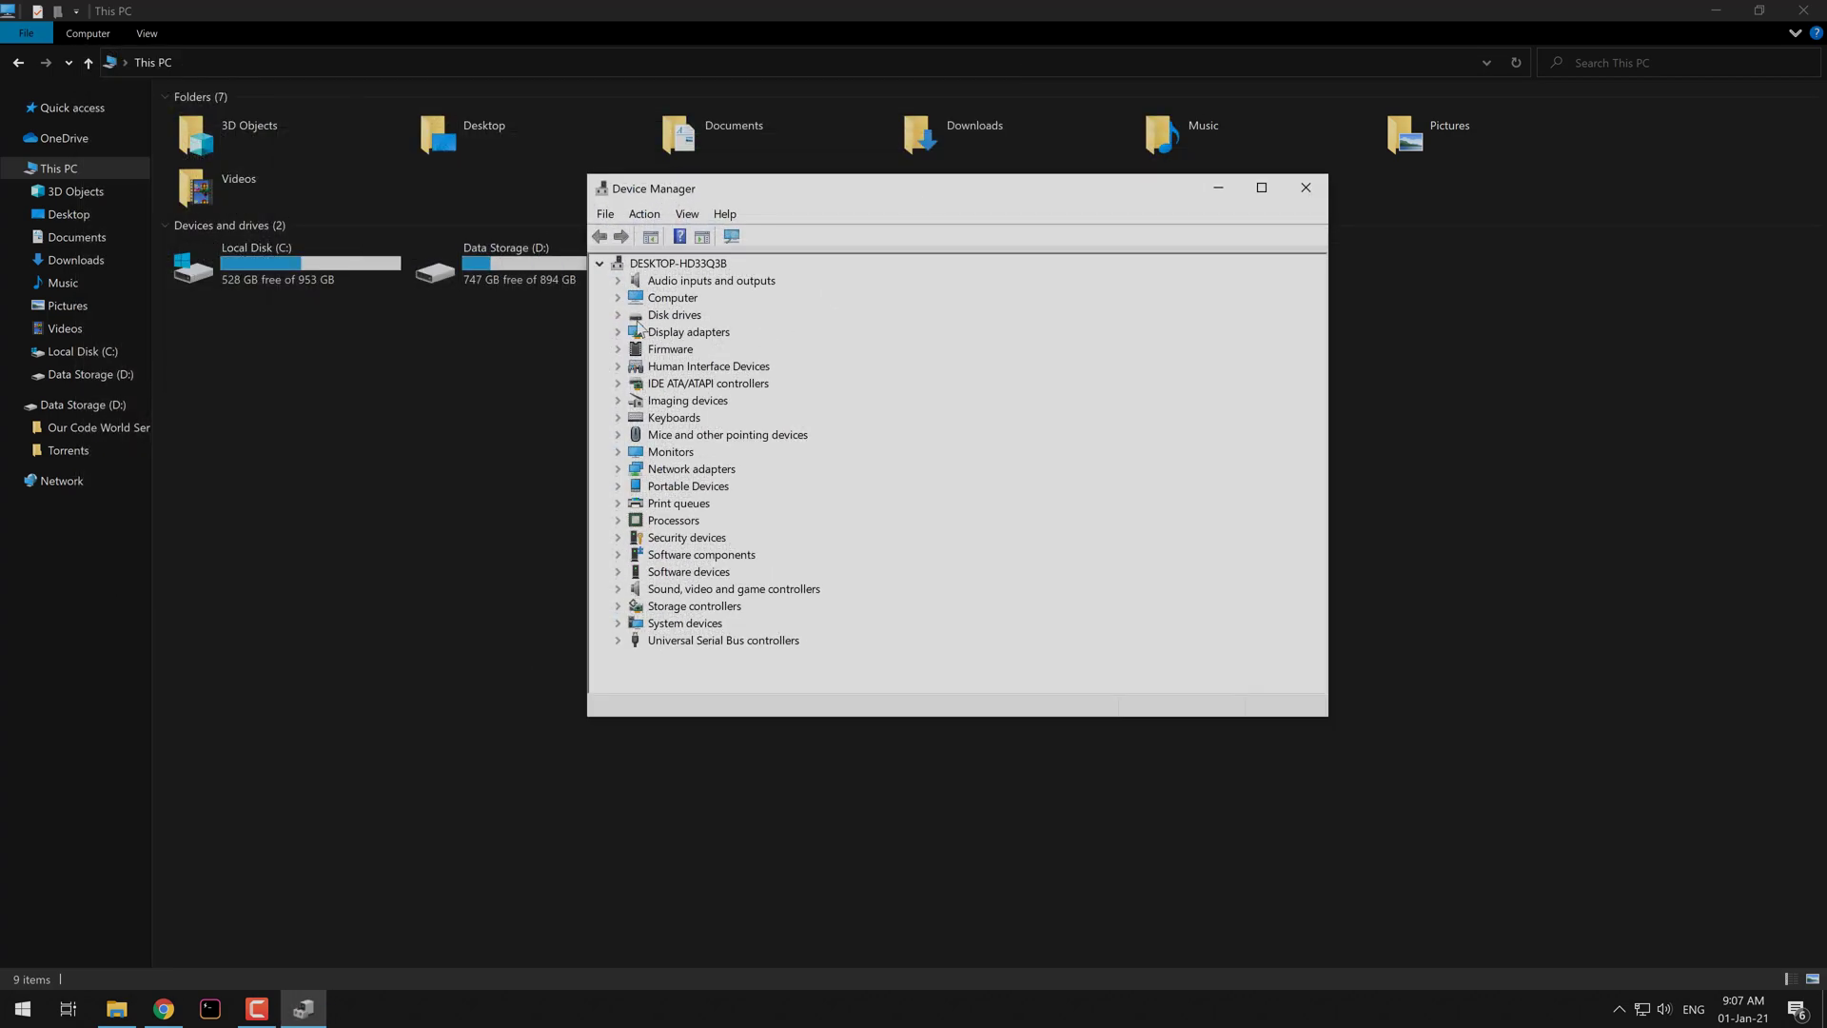
left_click(616, 316)
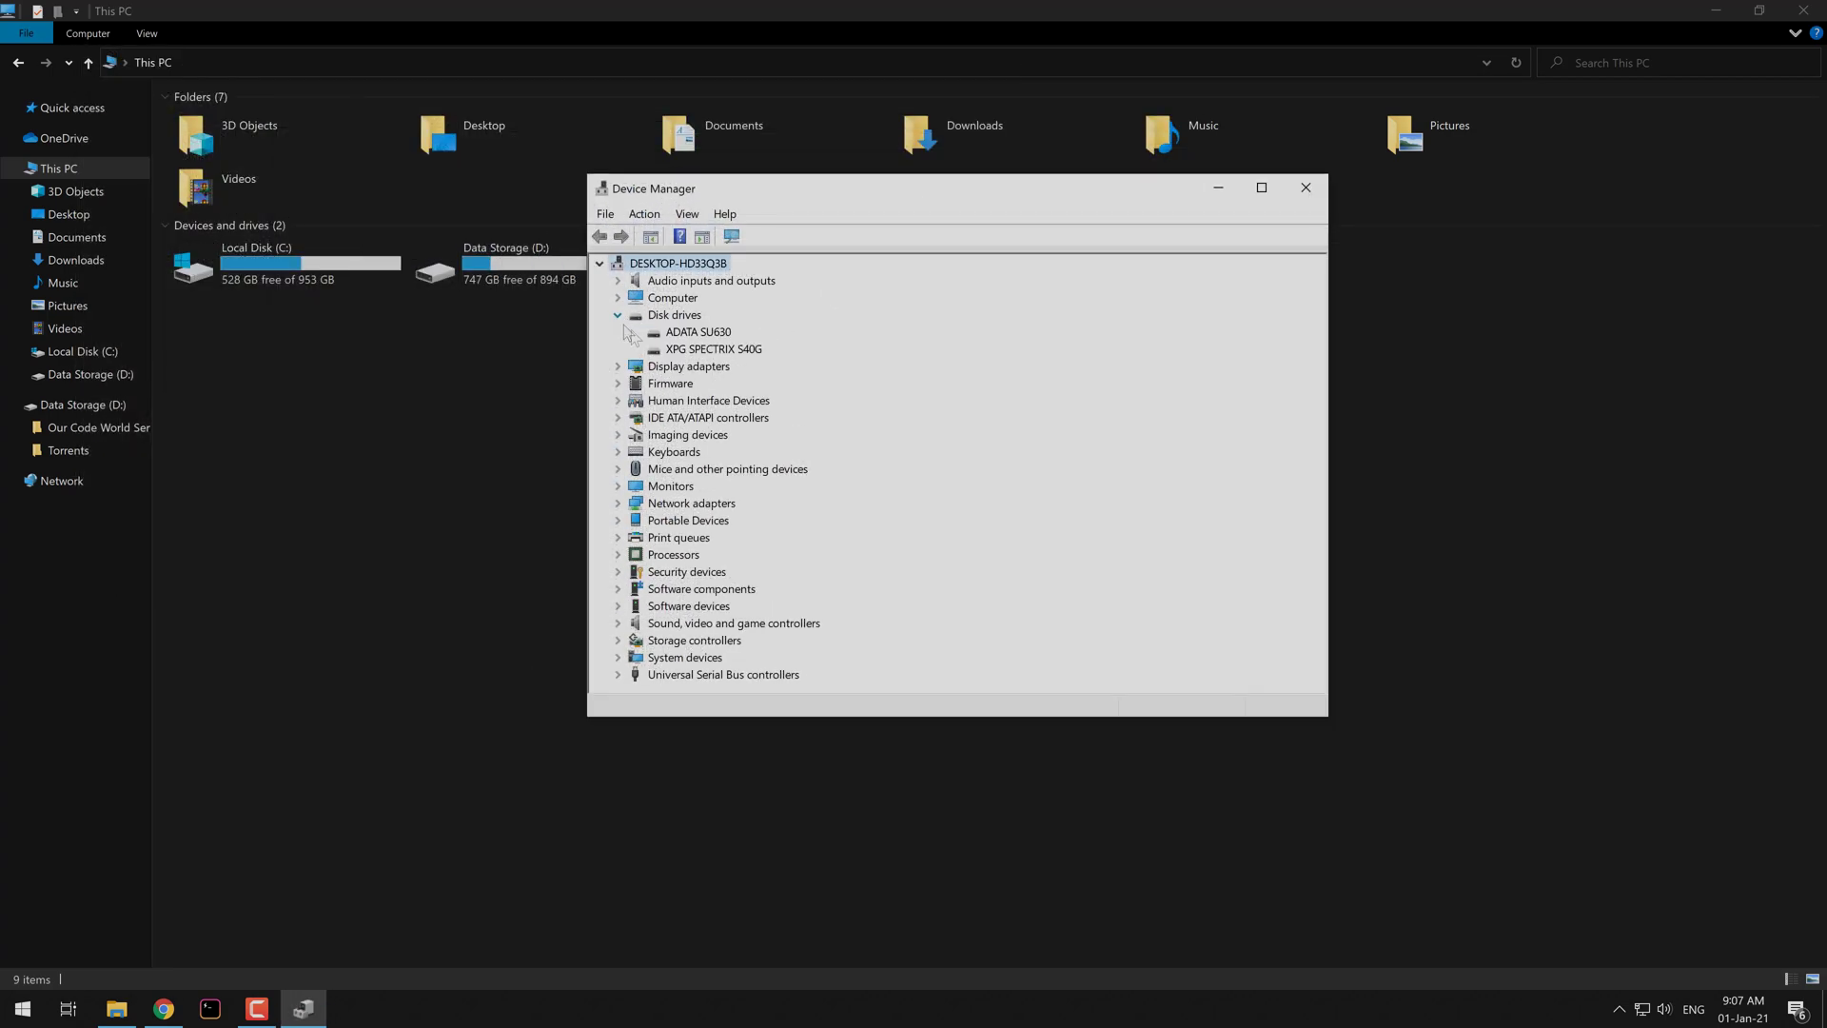
left_click(687, 335)
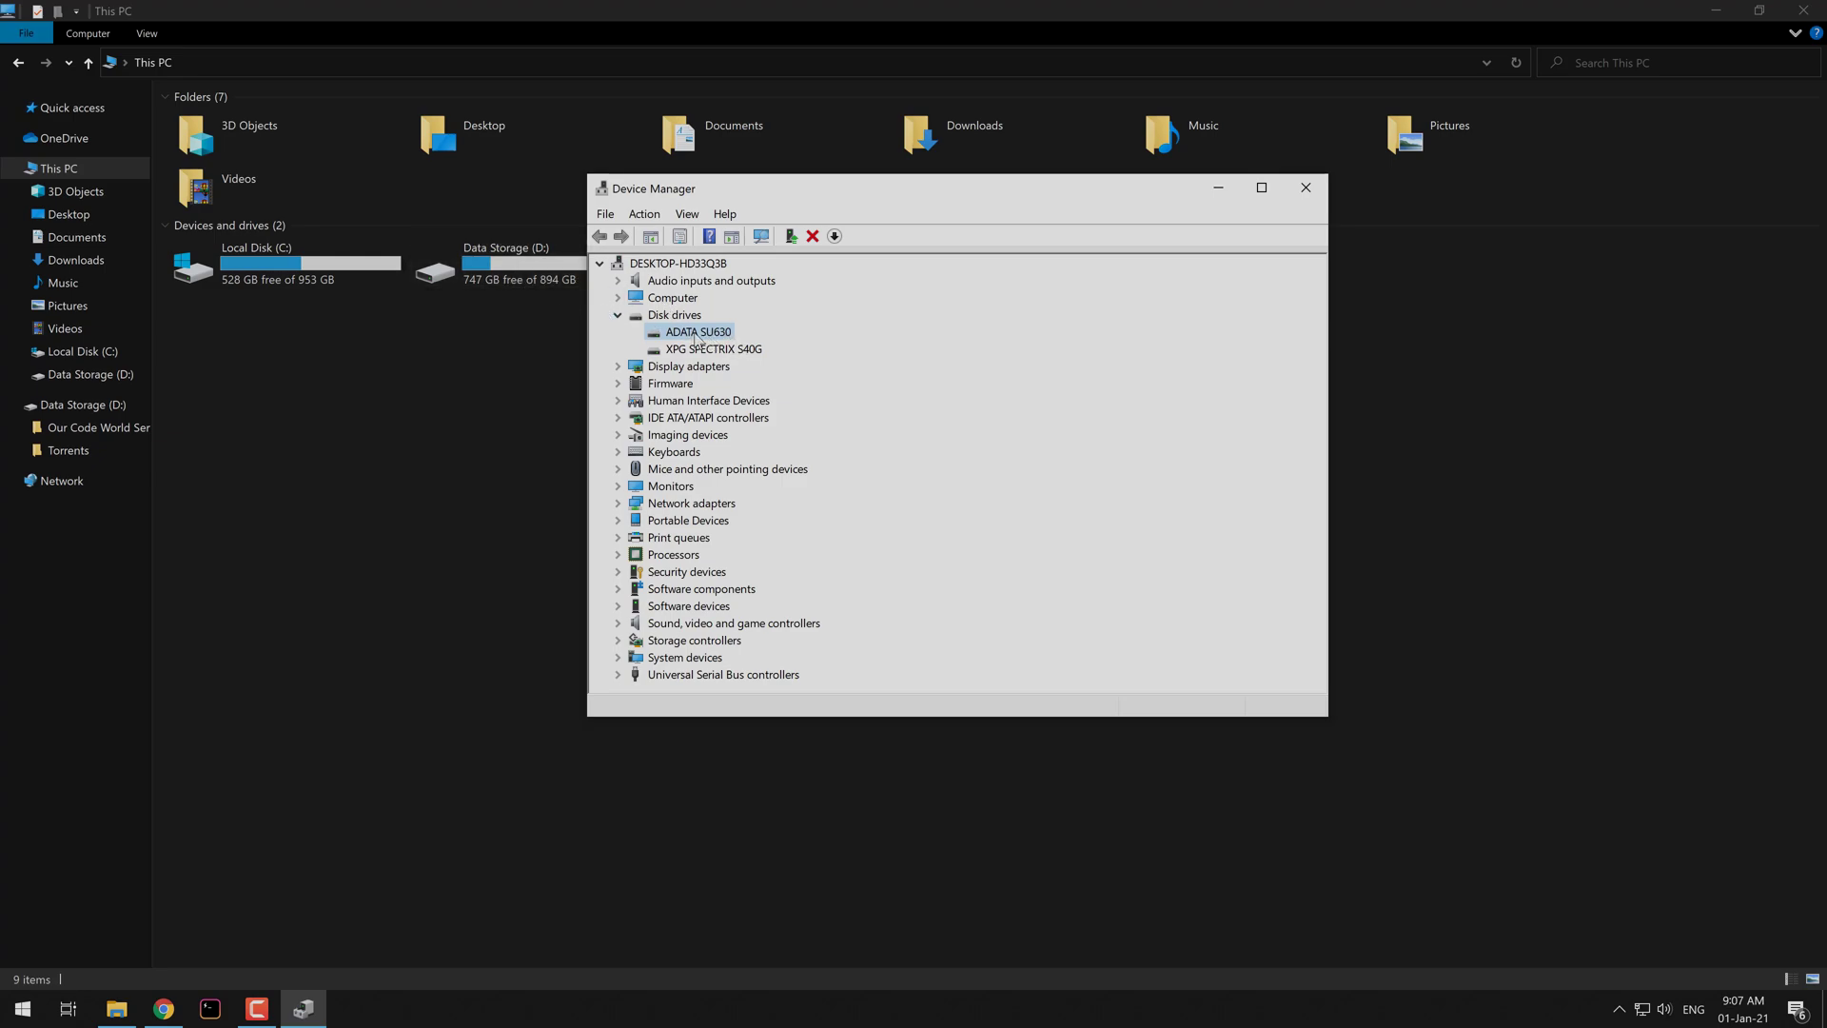
right_click(696, 338)
left_click(752, 447)
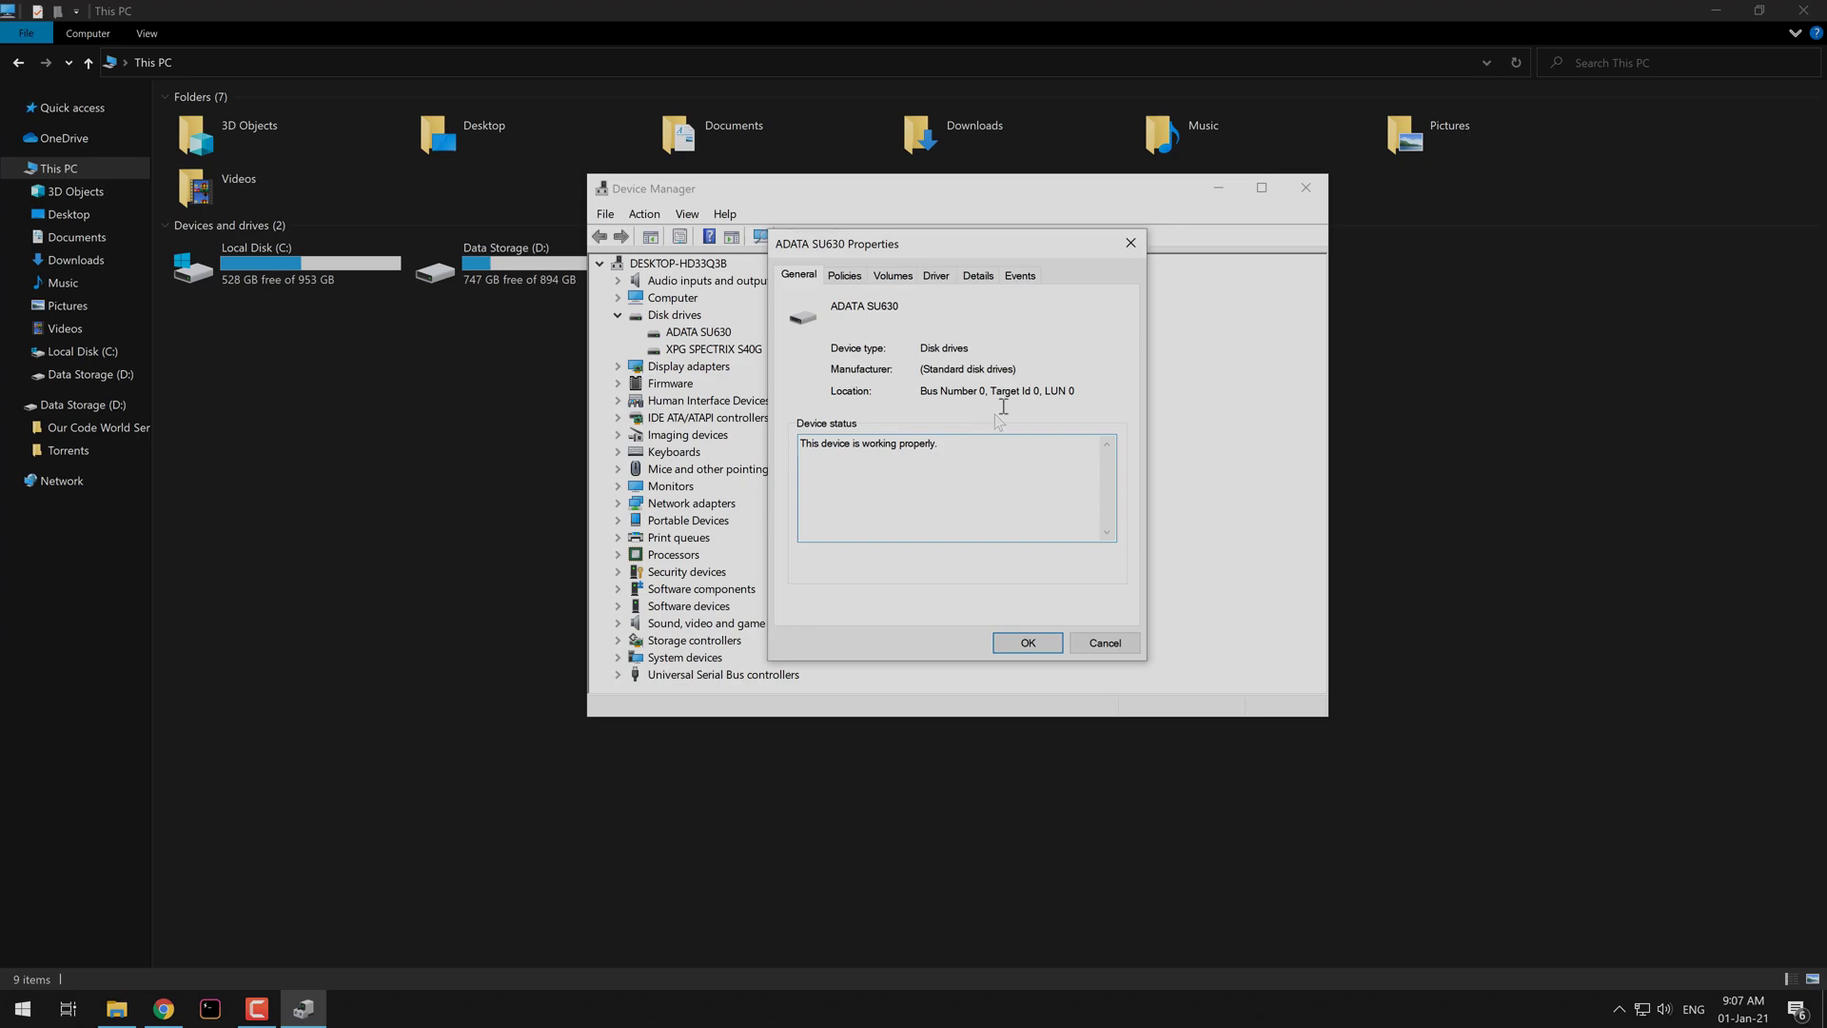
left_click_drag(919, 391, 1076, 396)
left_click(973, 389)
left_click(1105, 645)
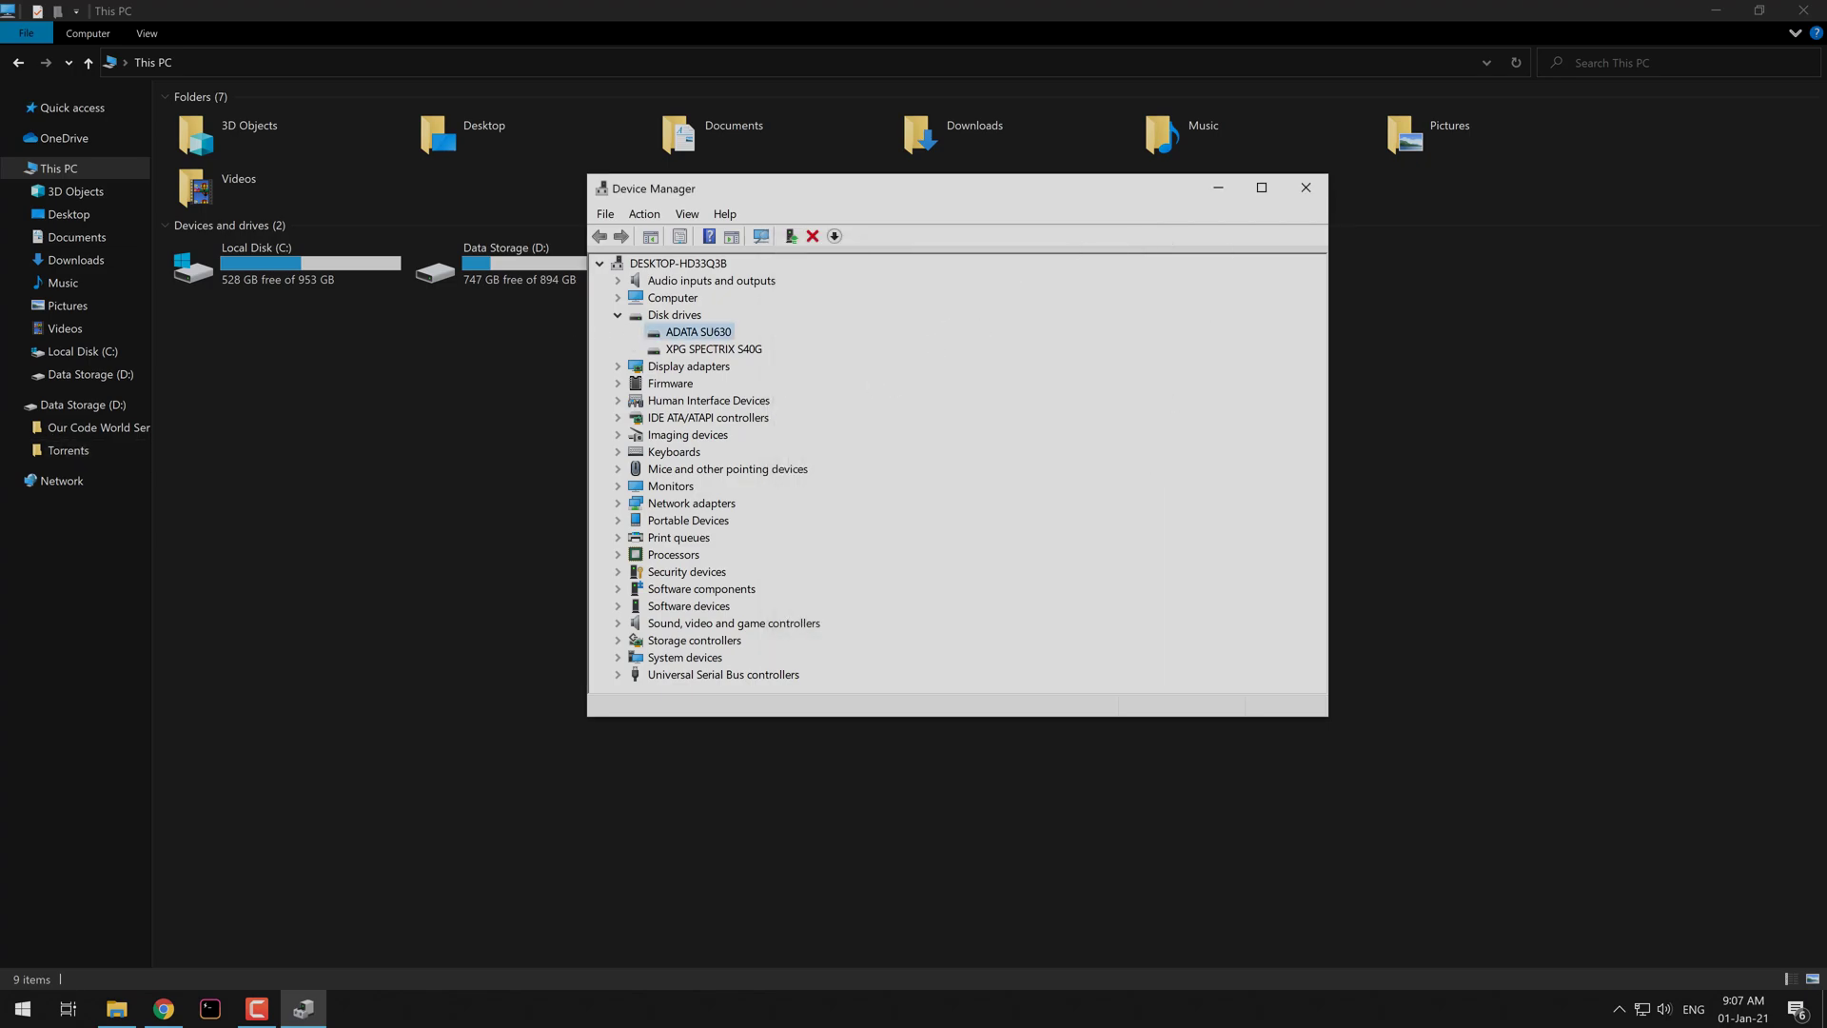
left_click(1306, 188)
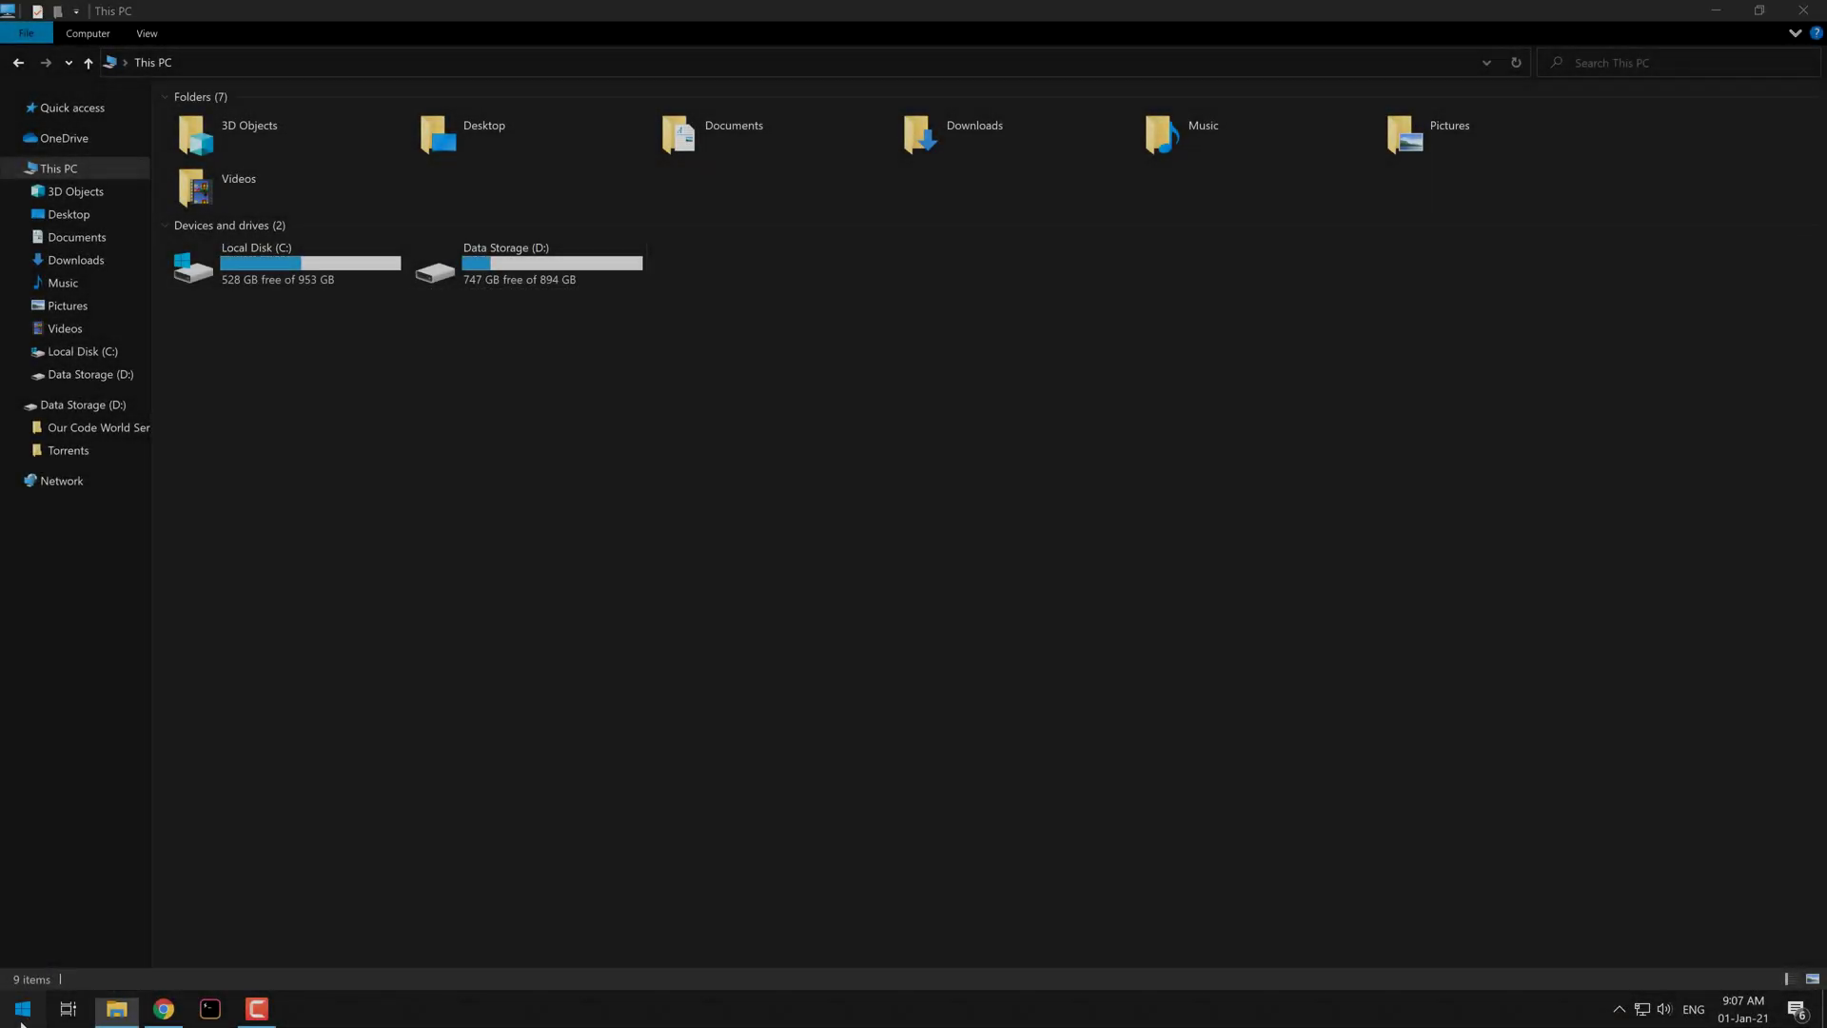
Step: Launch Registry Editor by searching 'reg'
key("super")
type("reg")
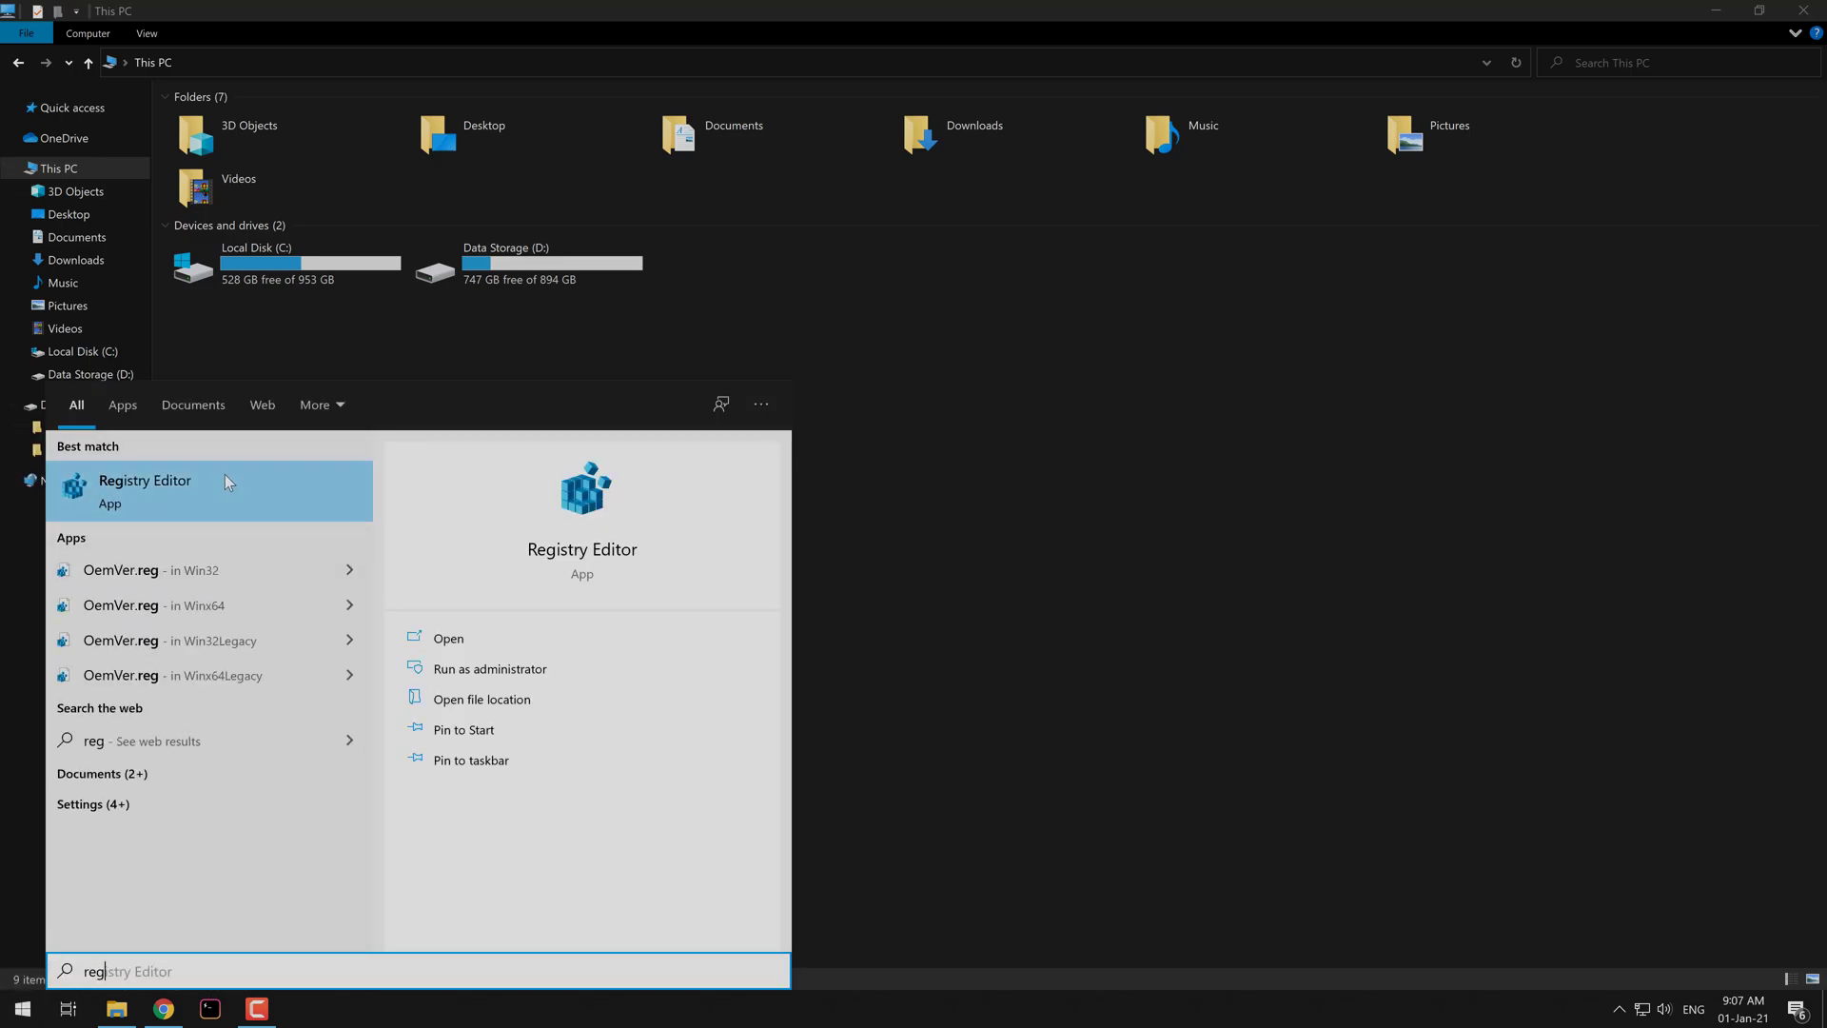
left_click(224, 474)
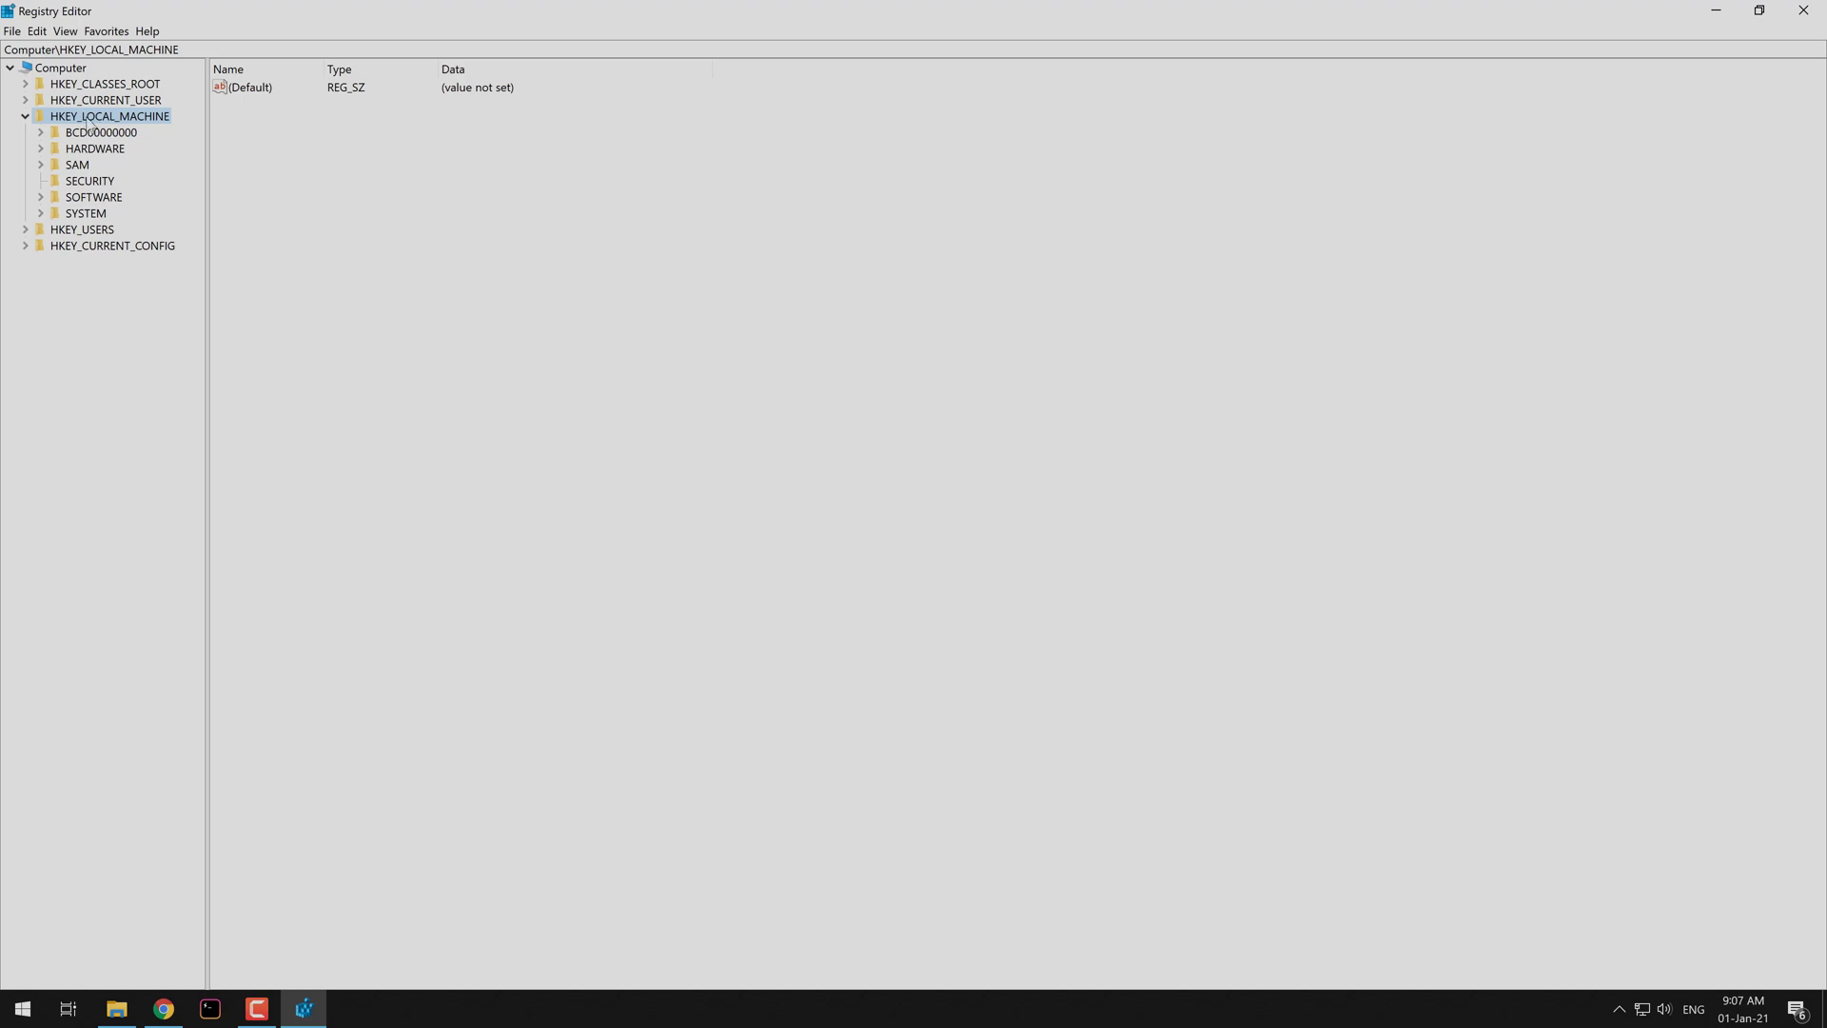
Step: Expand HKEY_LOCAL_MACHINE\SYSTEM\CurrentControlSet\Services and scroll down to storahci
left_click(41, 213)
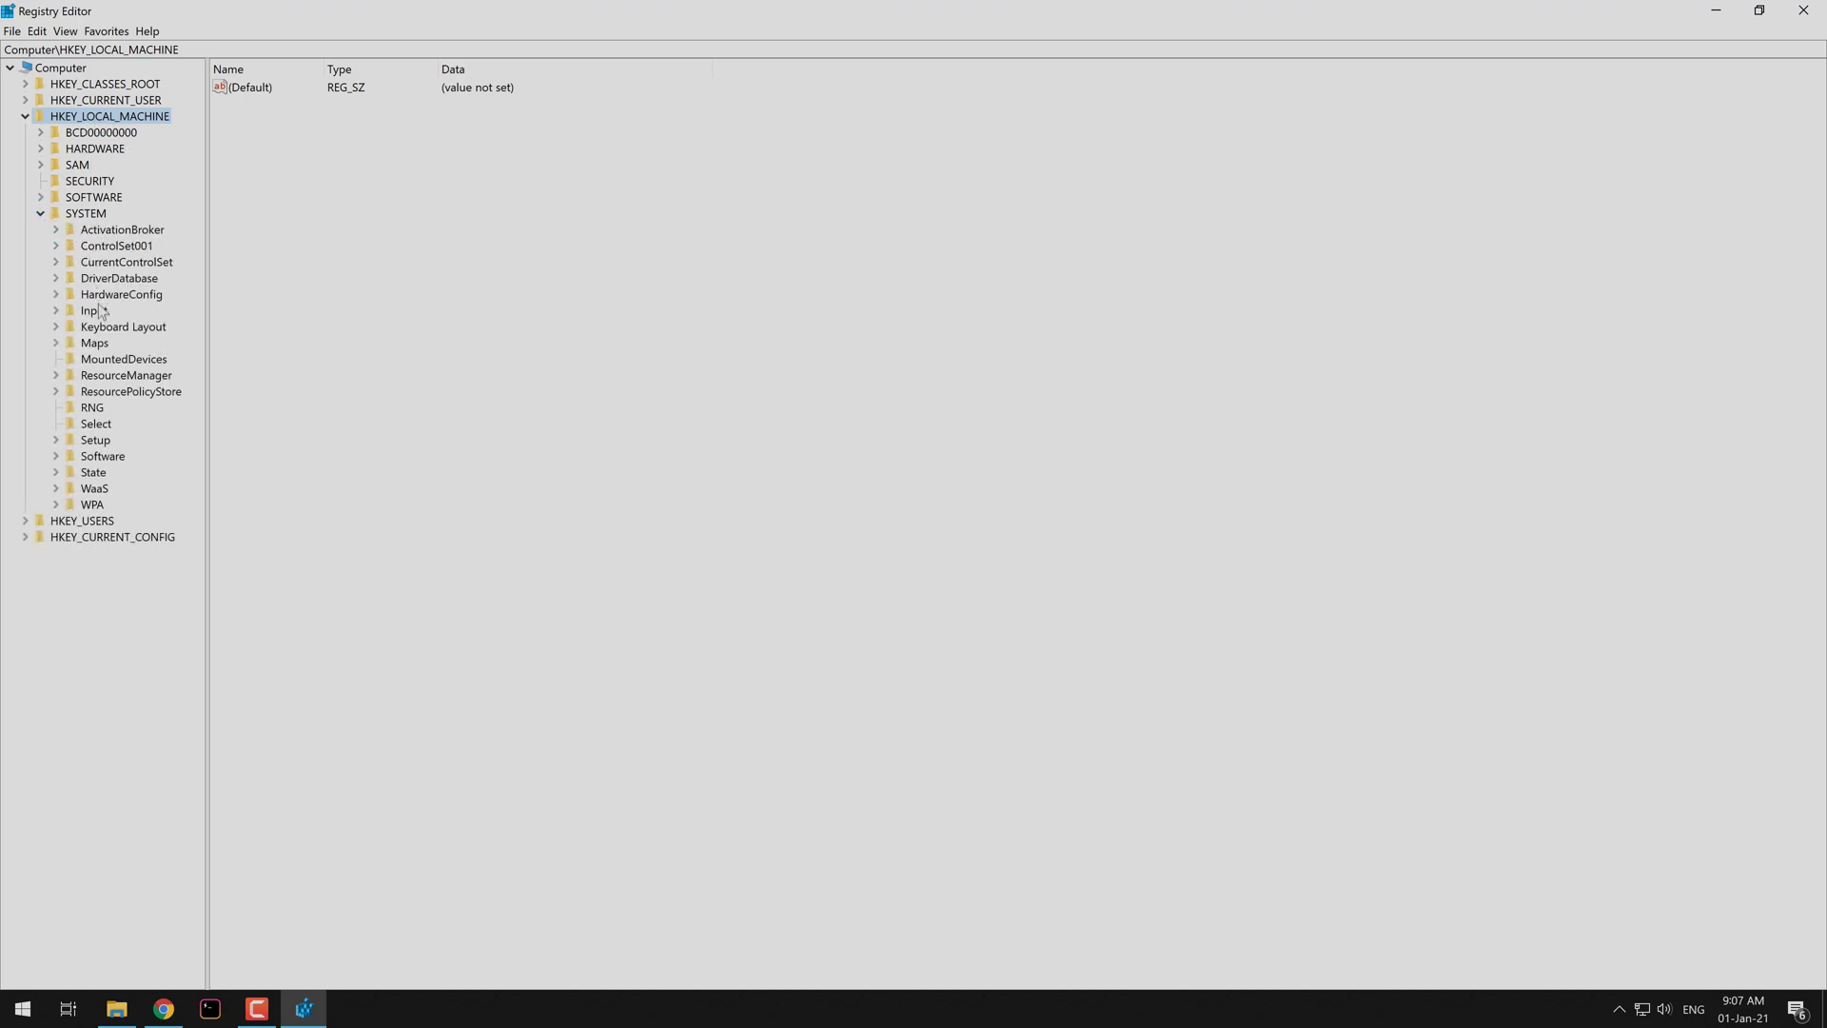
left_click(55, 263)
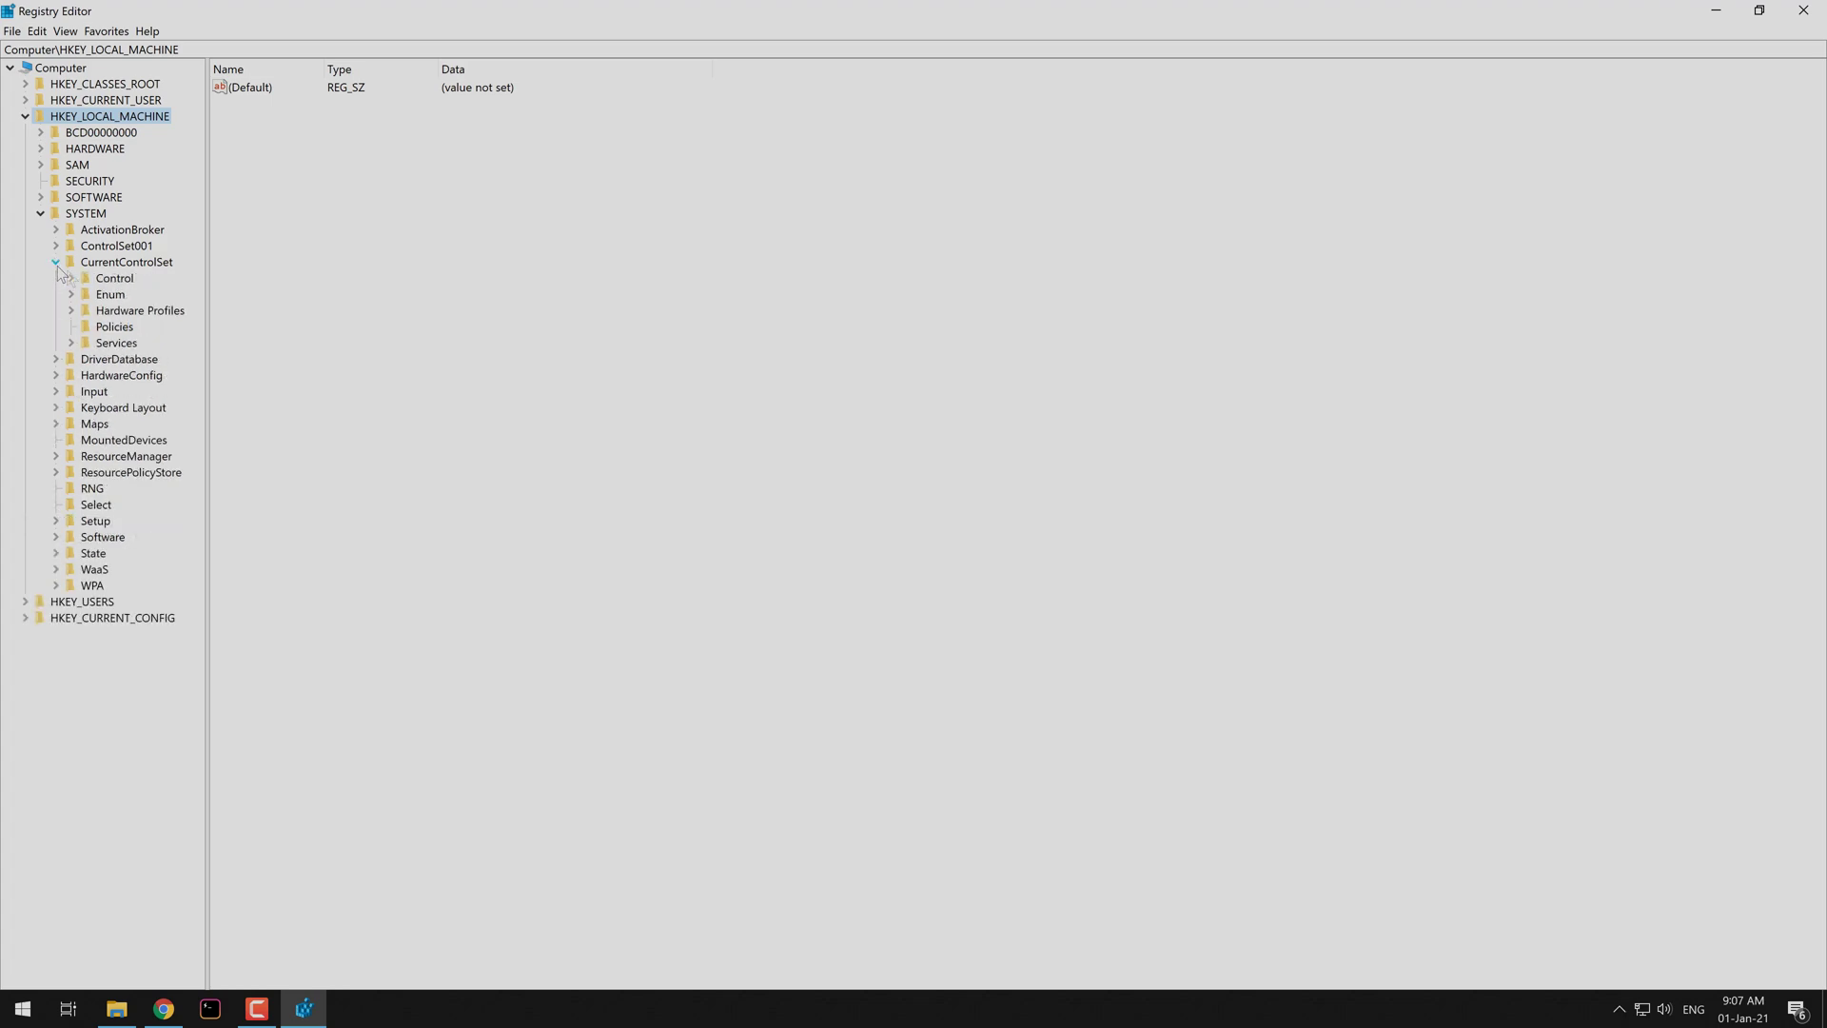
left_click(71, 343)
scroll(124, 364, "down", 12)
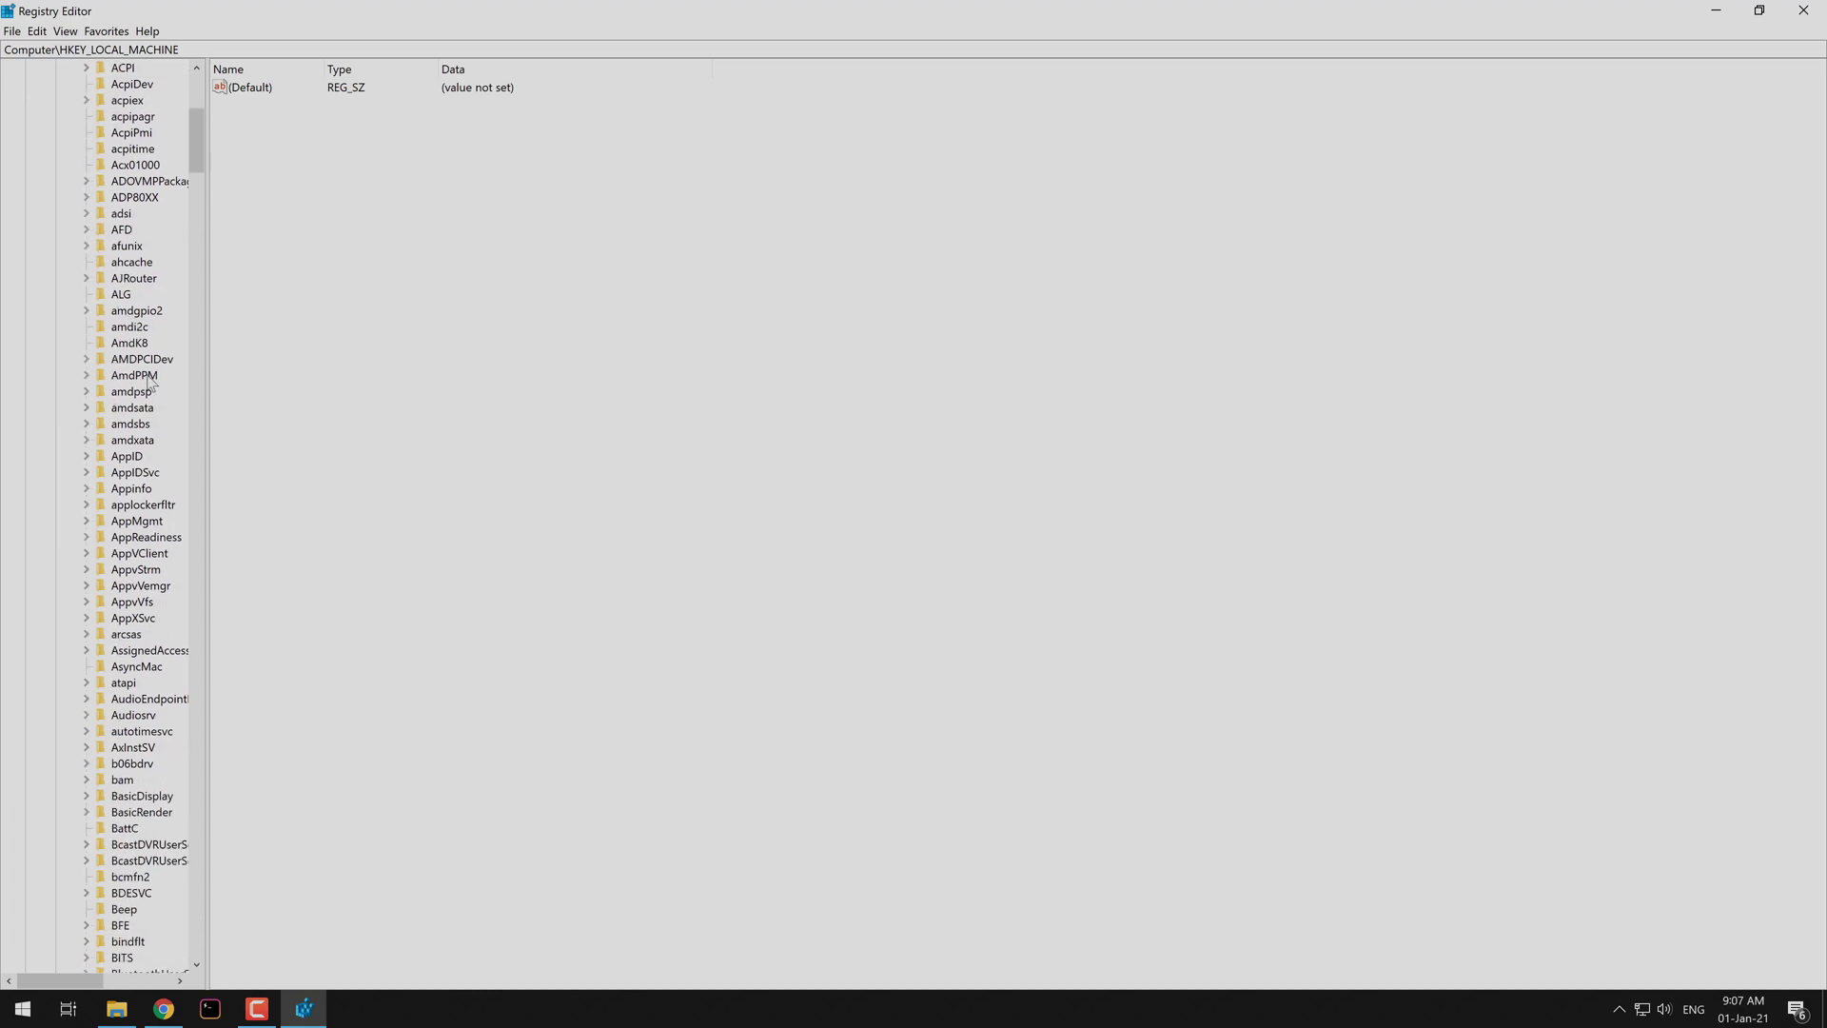
left_click_drag(195, 192, 198, 749)
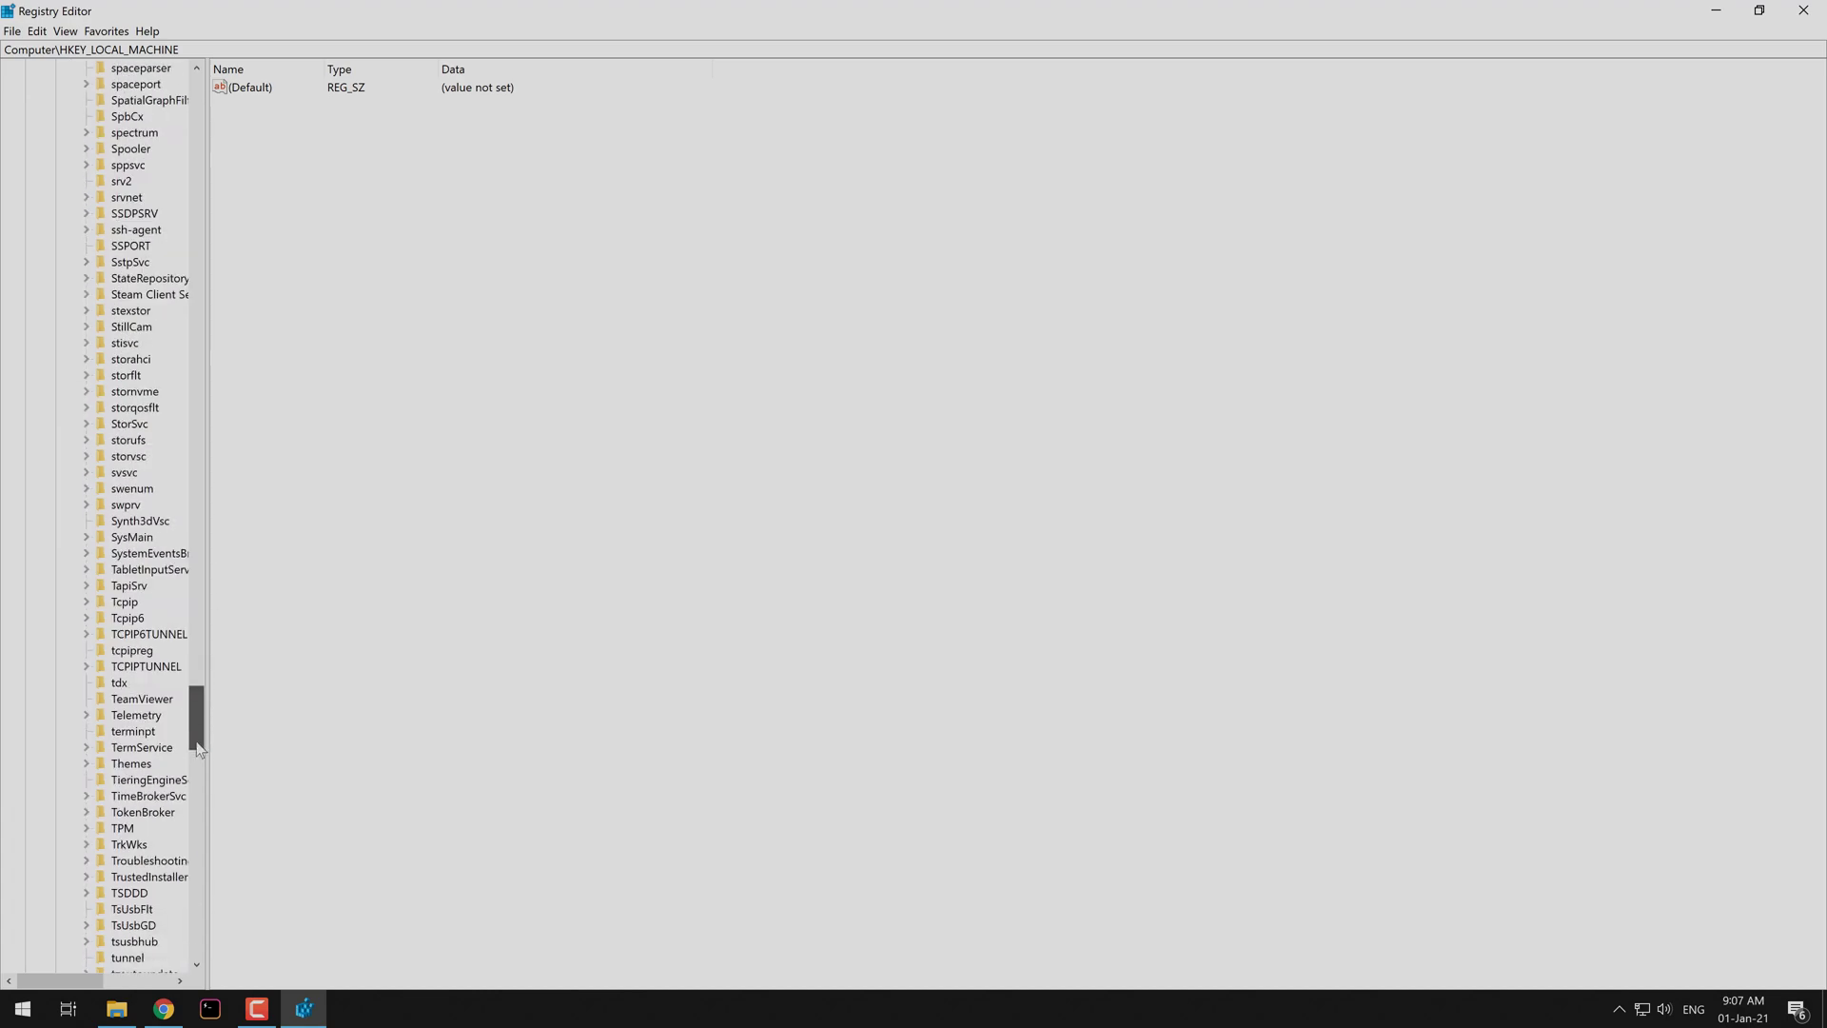
Step: Navigate to the storahci\Parameters\Device key to show its values
left_click(131, 358)
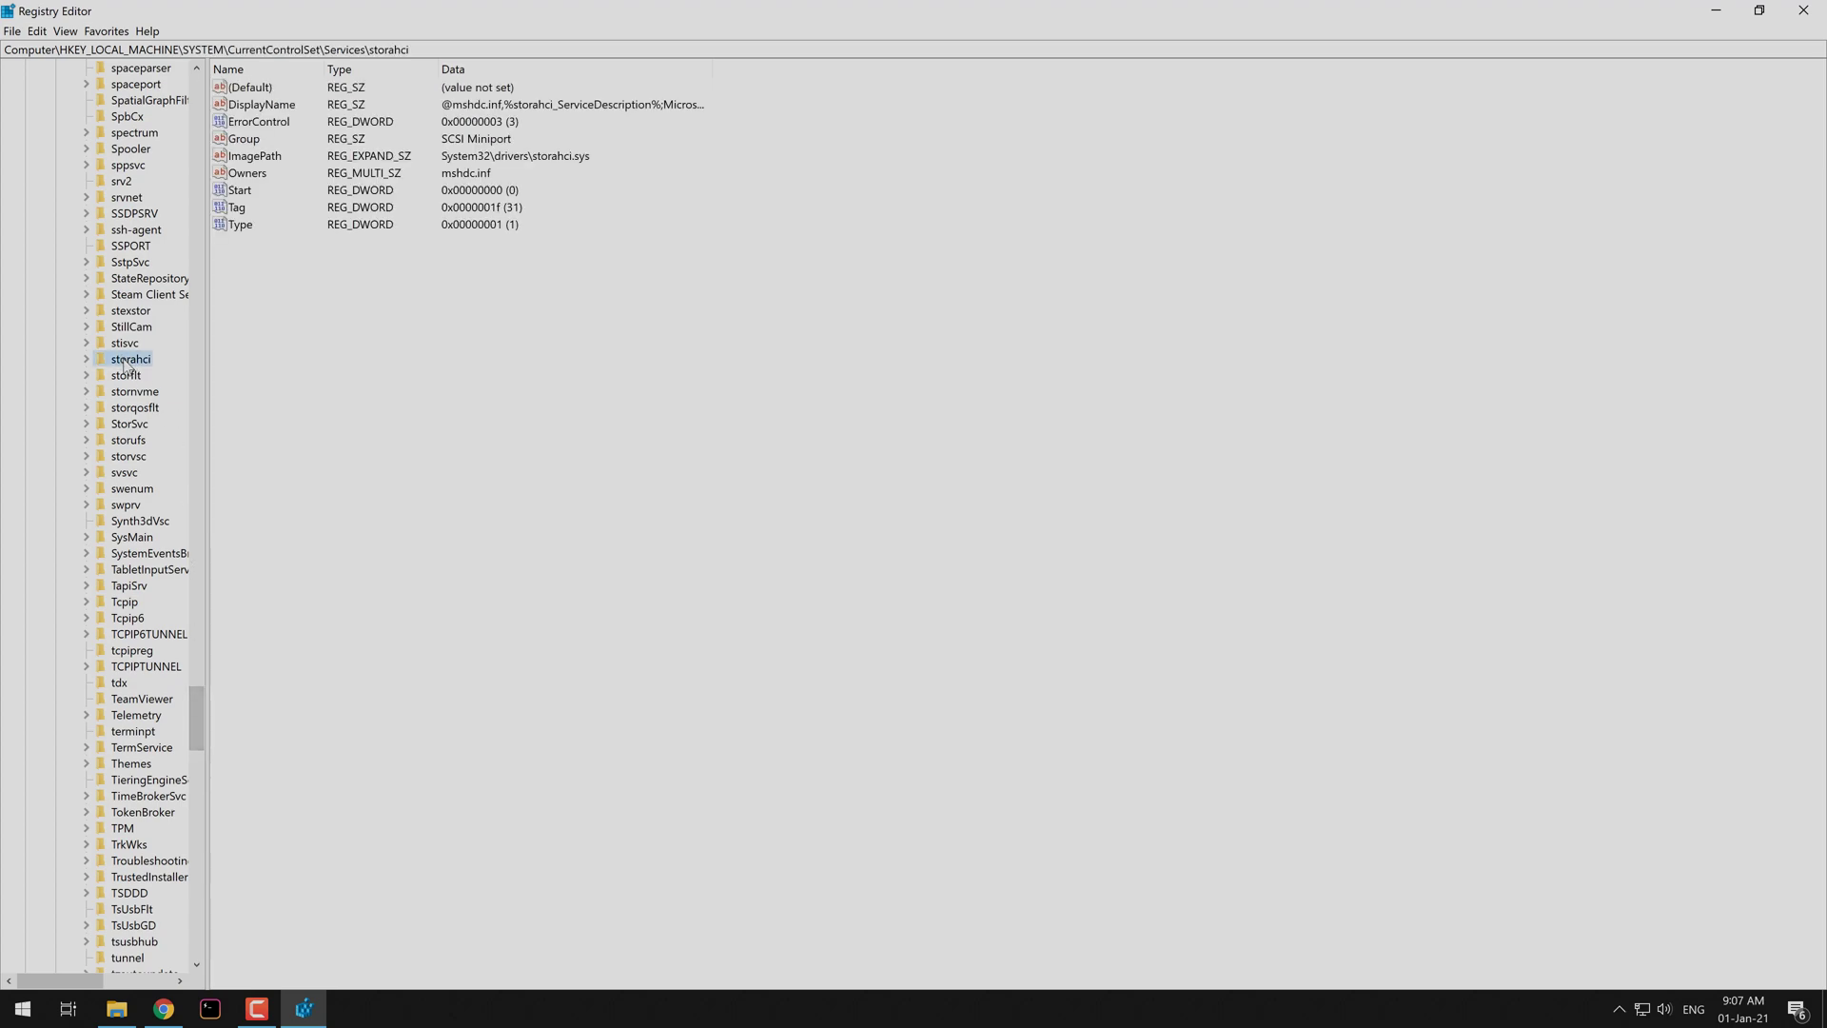
left_click(87, 359)
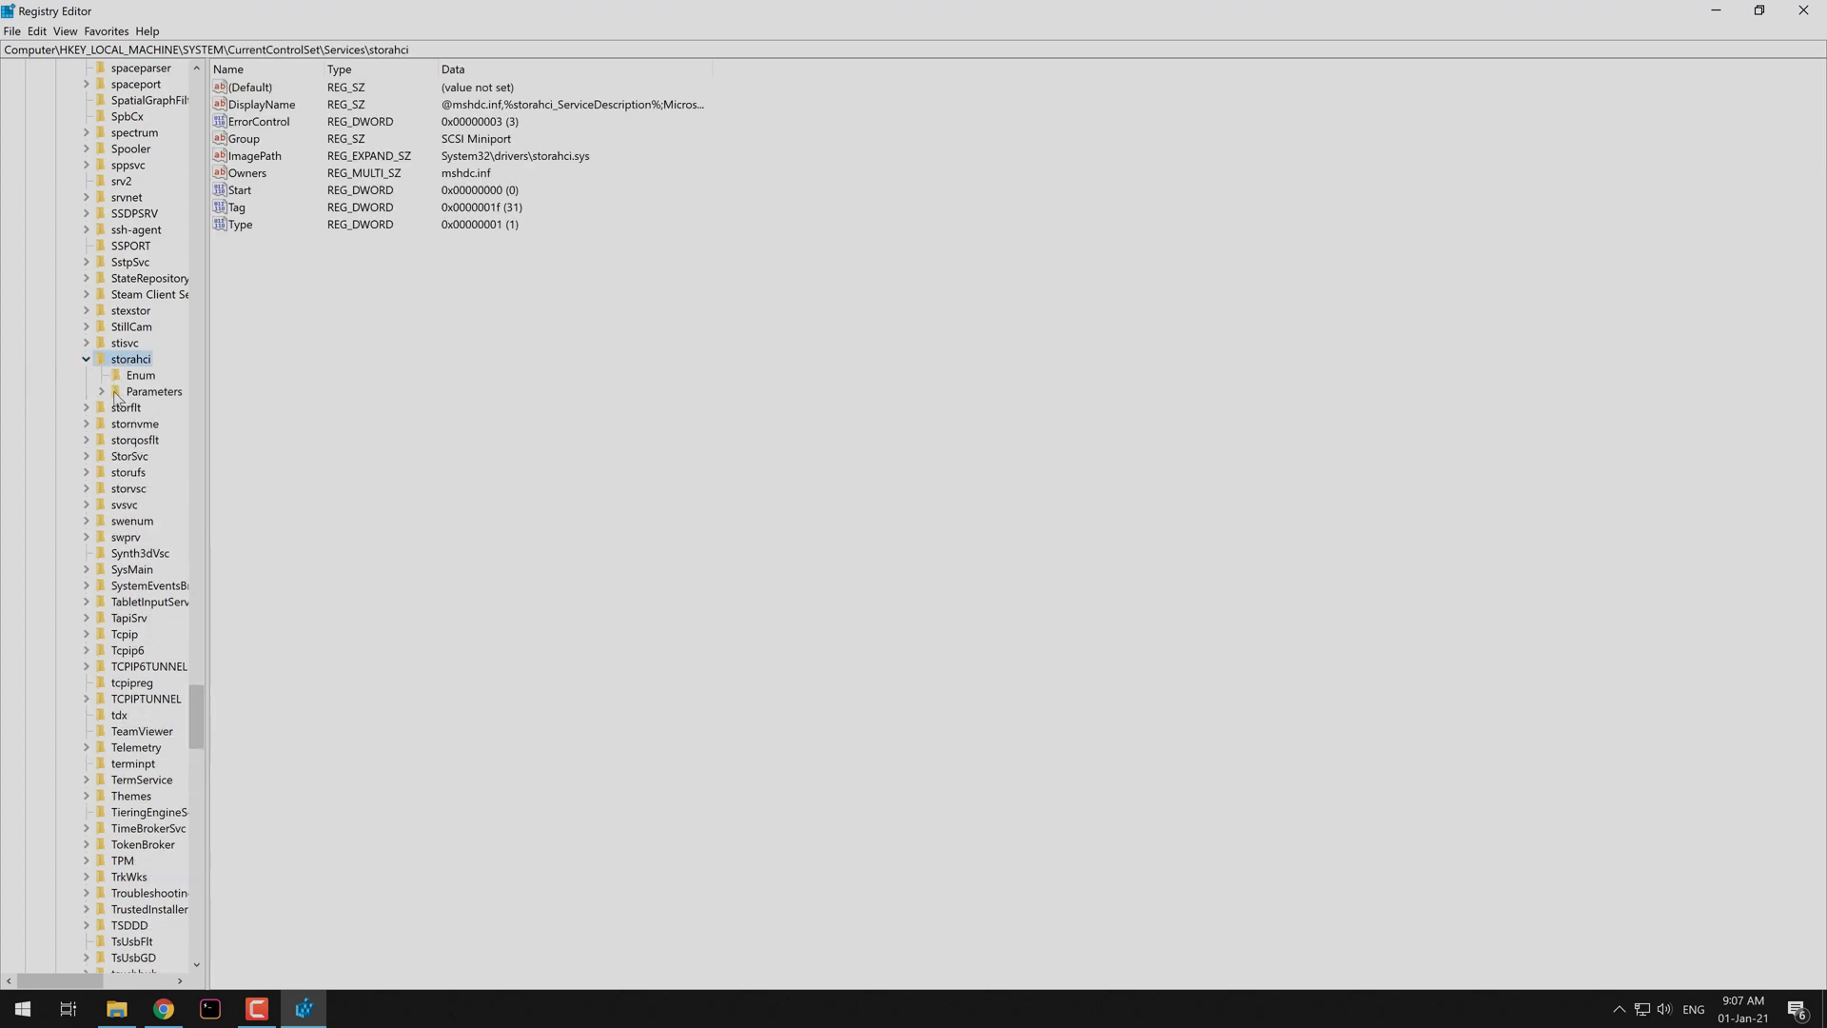
left_click(101, 391)
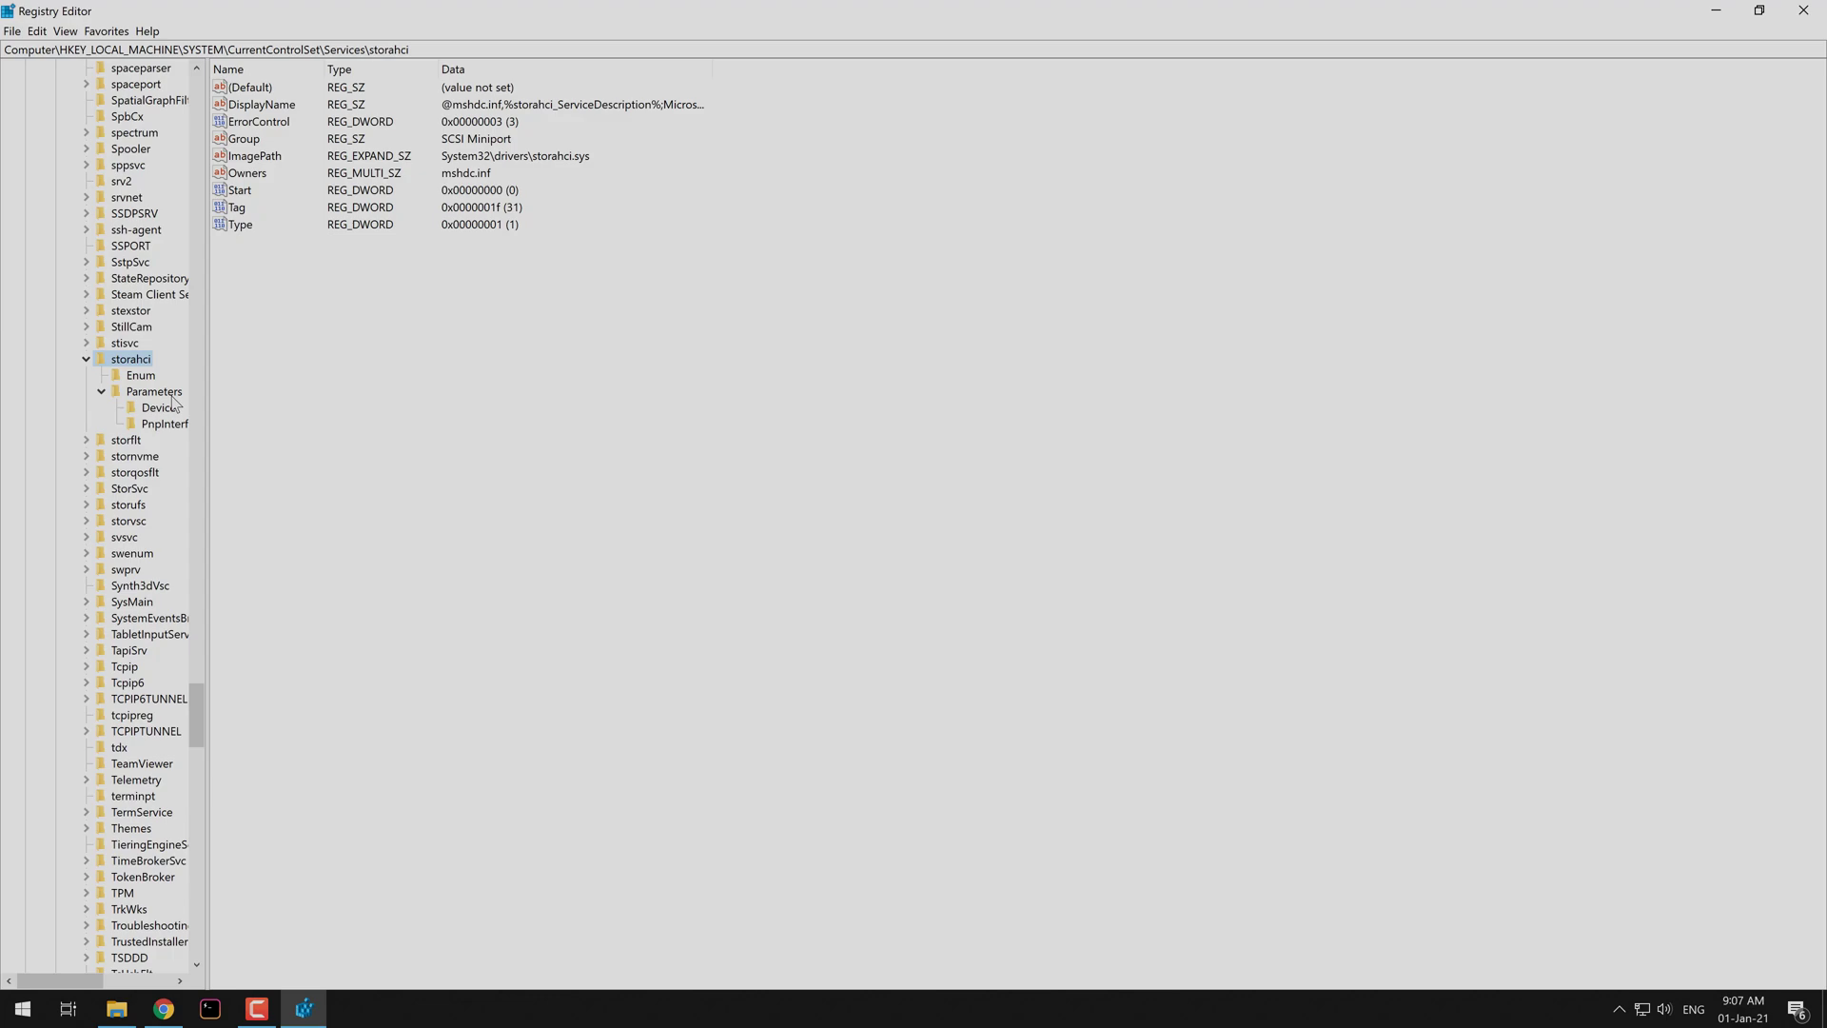
left_click(172, 411)
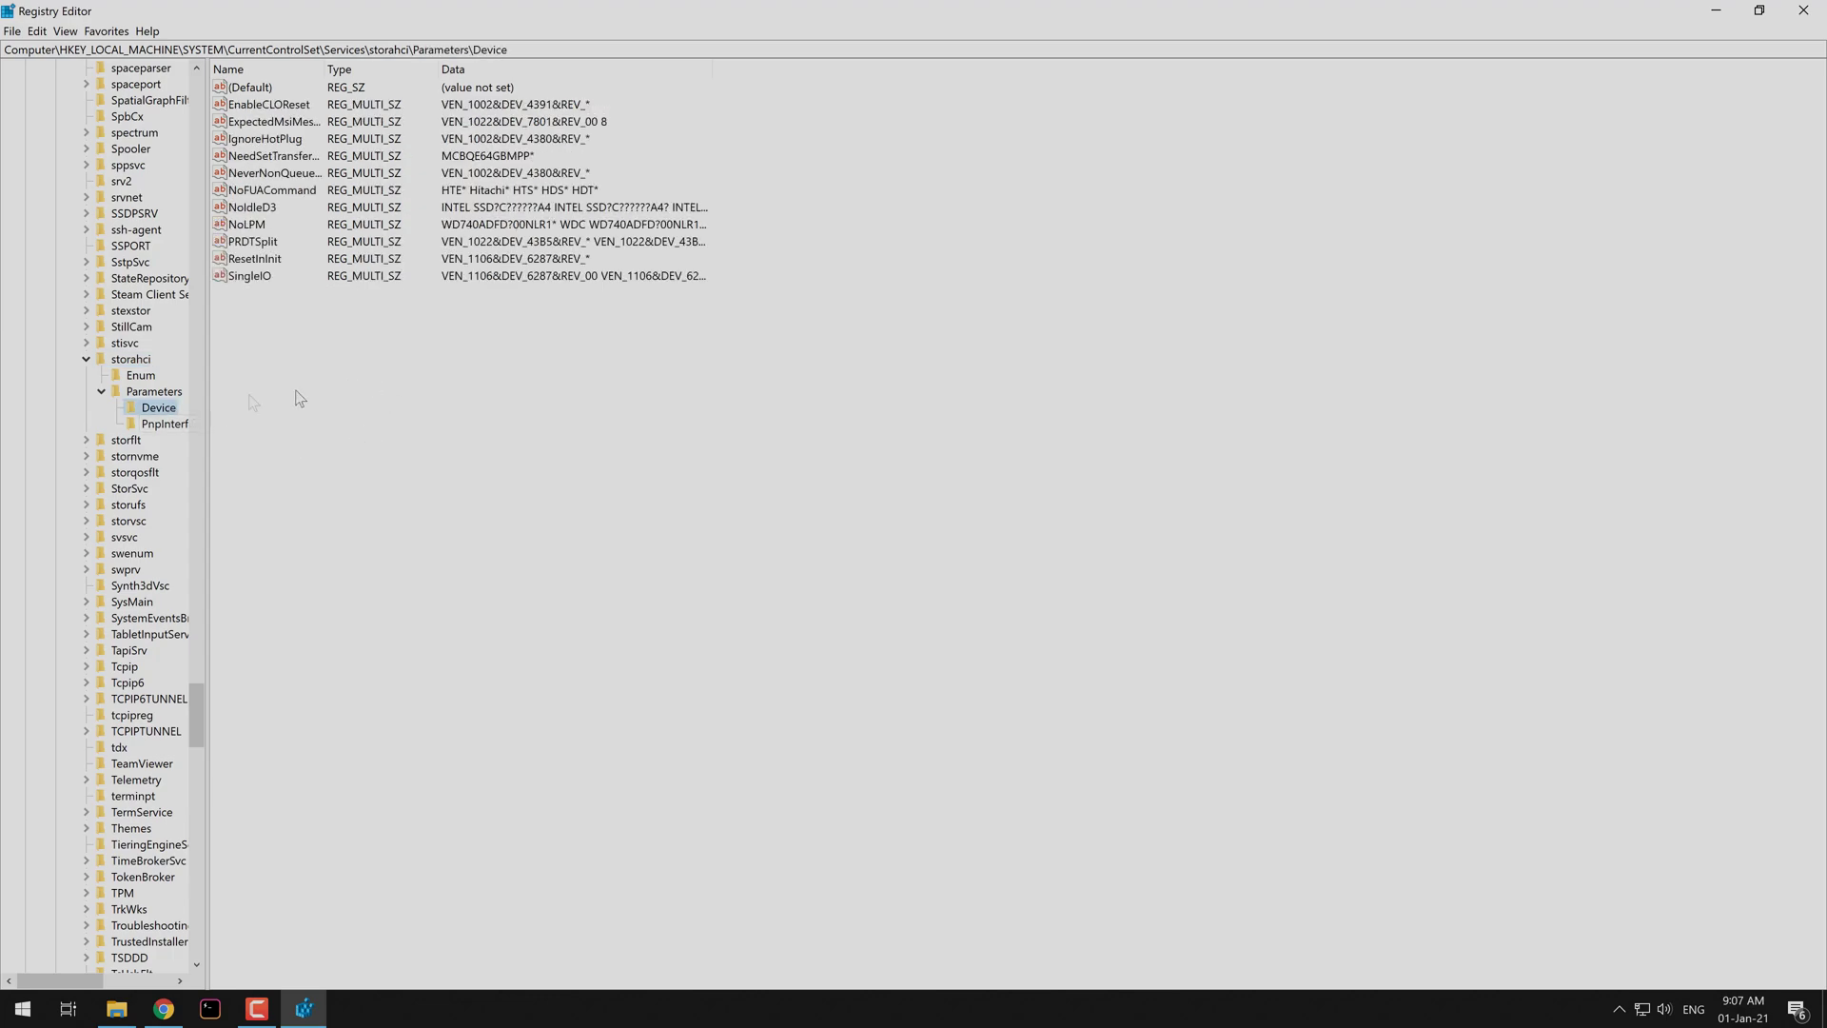
Step: Create a new Multi-String Value named TreatAsInternalPort in the Device key
right_click(311, 370)
mouse_move(344, 387)
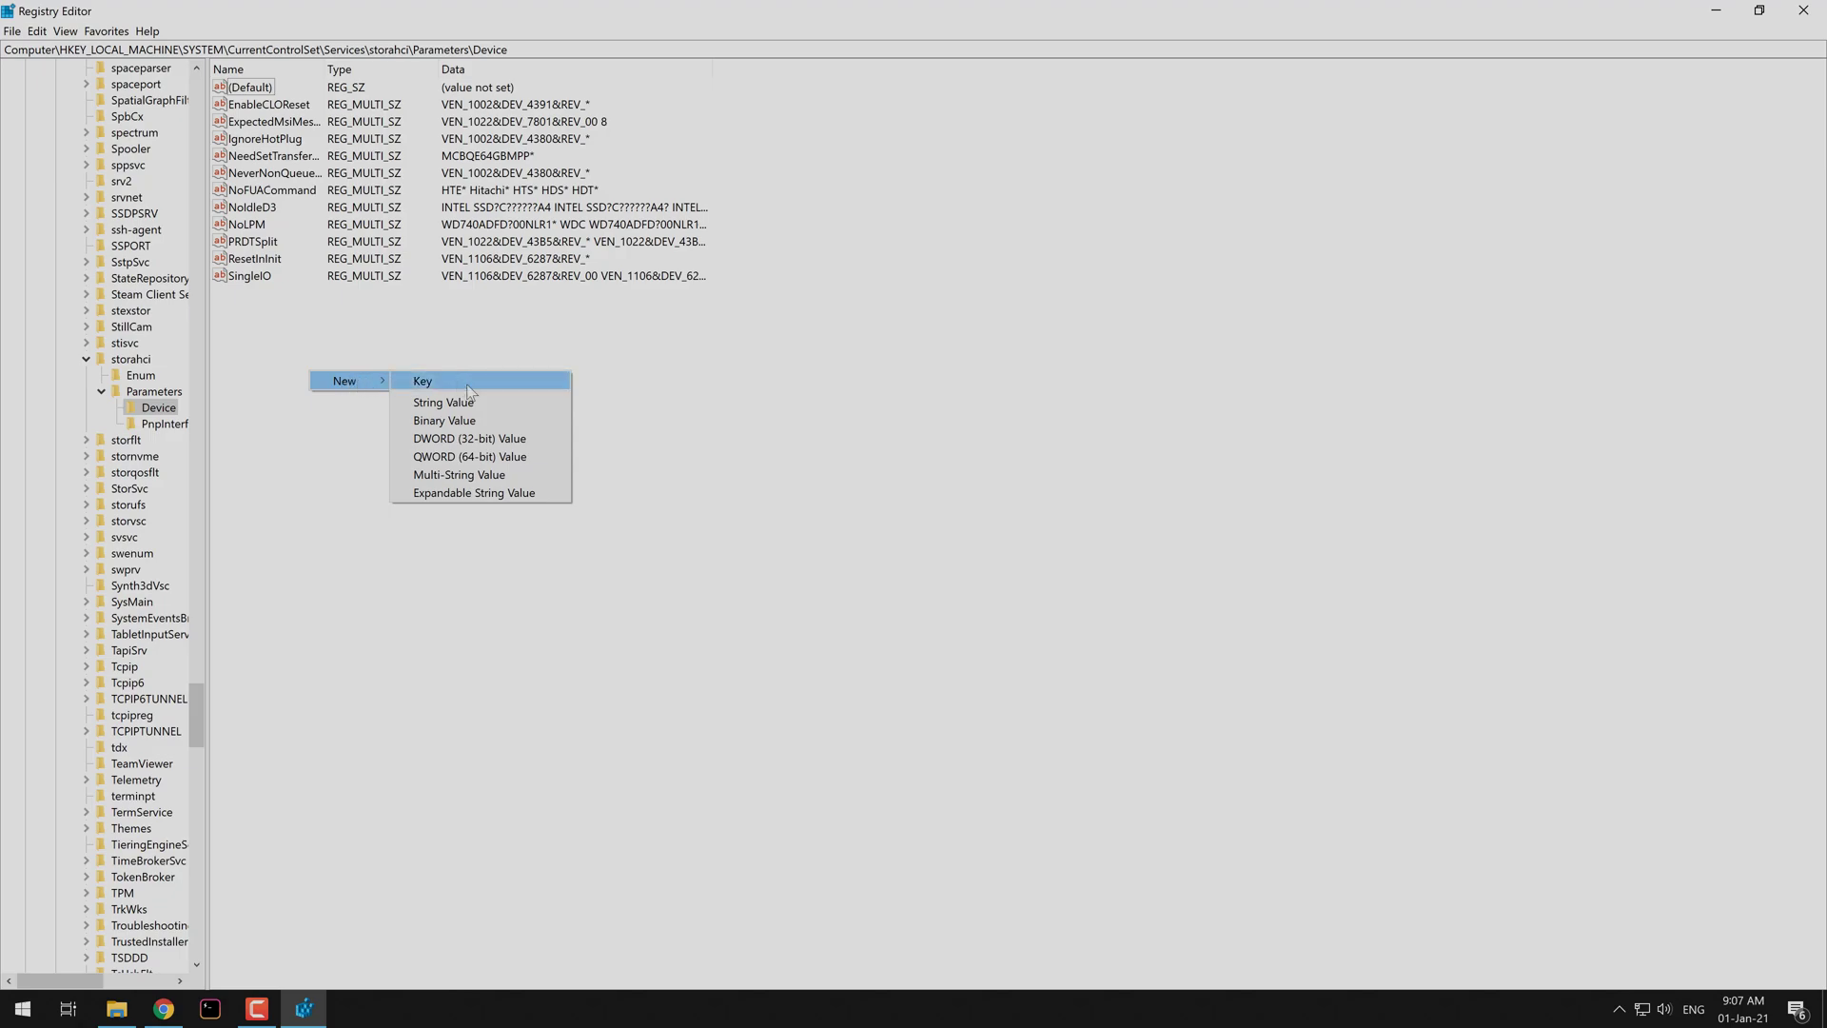
left_click(495, 475)
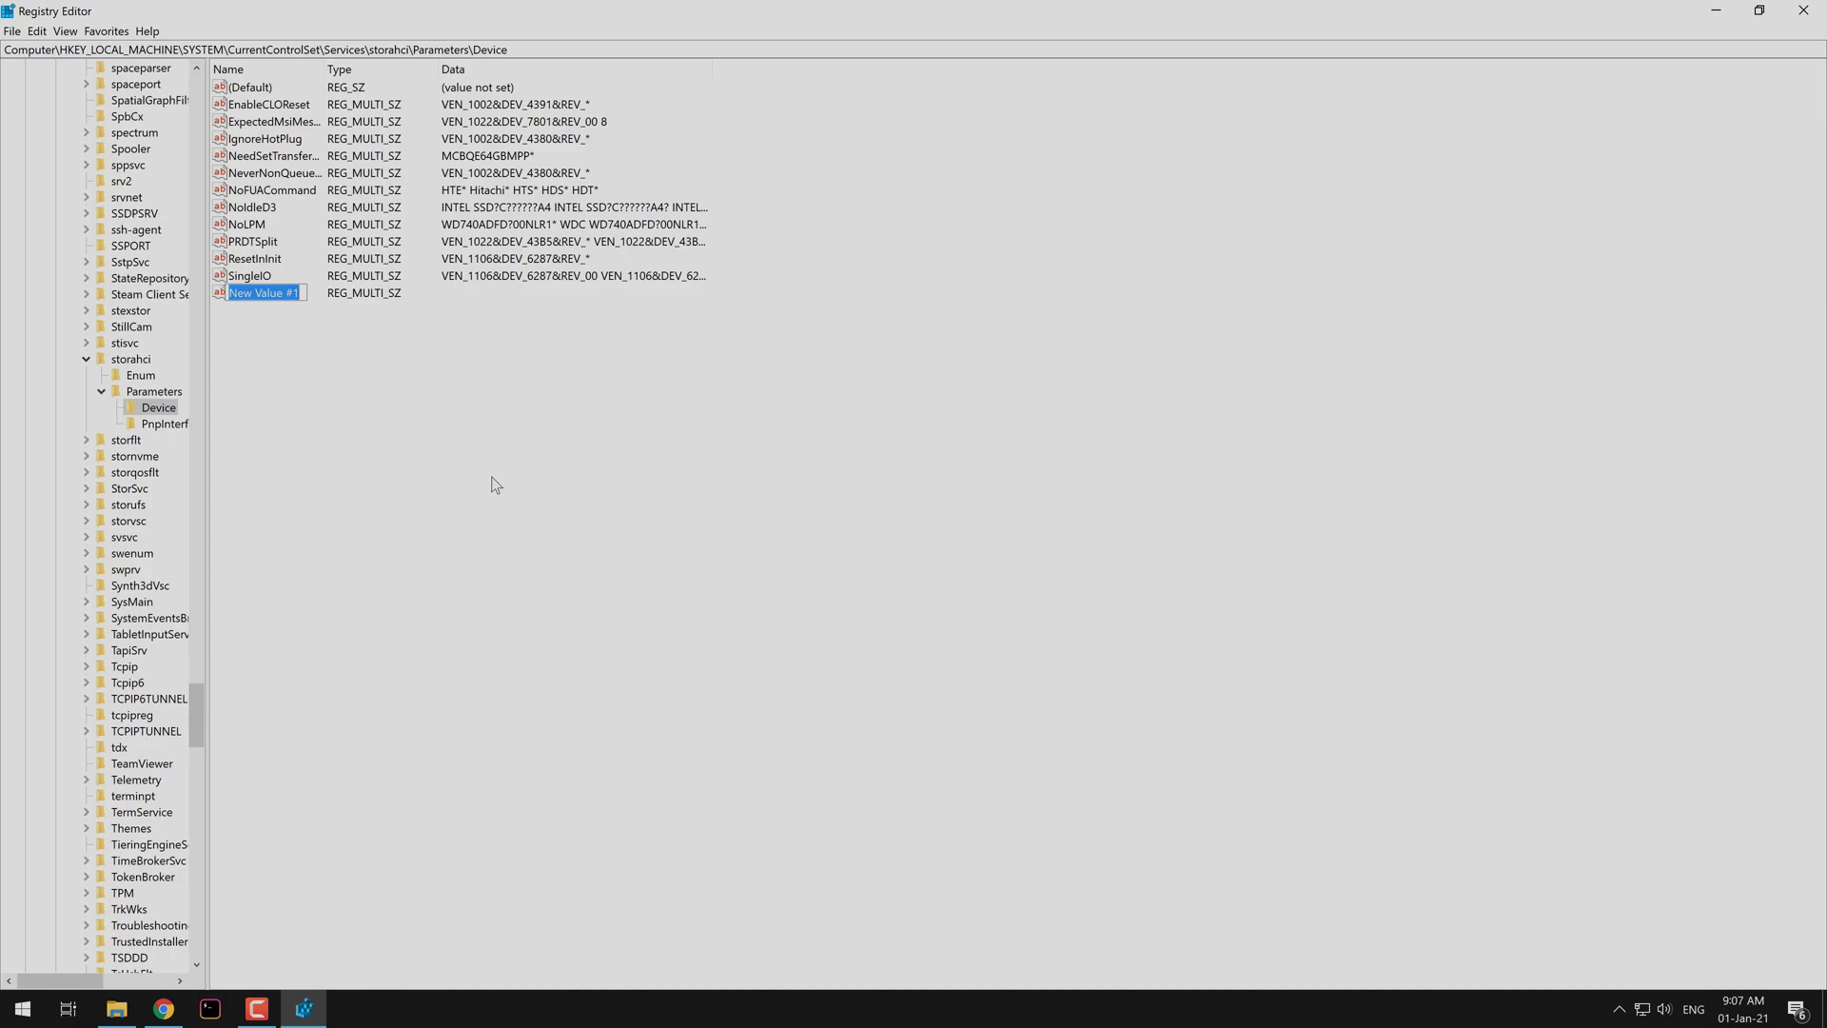
type("TreatAsInternalPort")
key("Return")
right_click(292, 297)
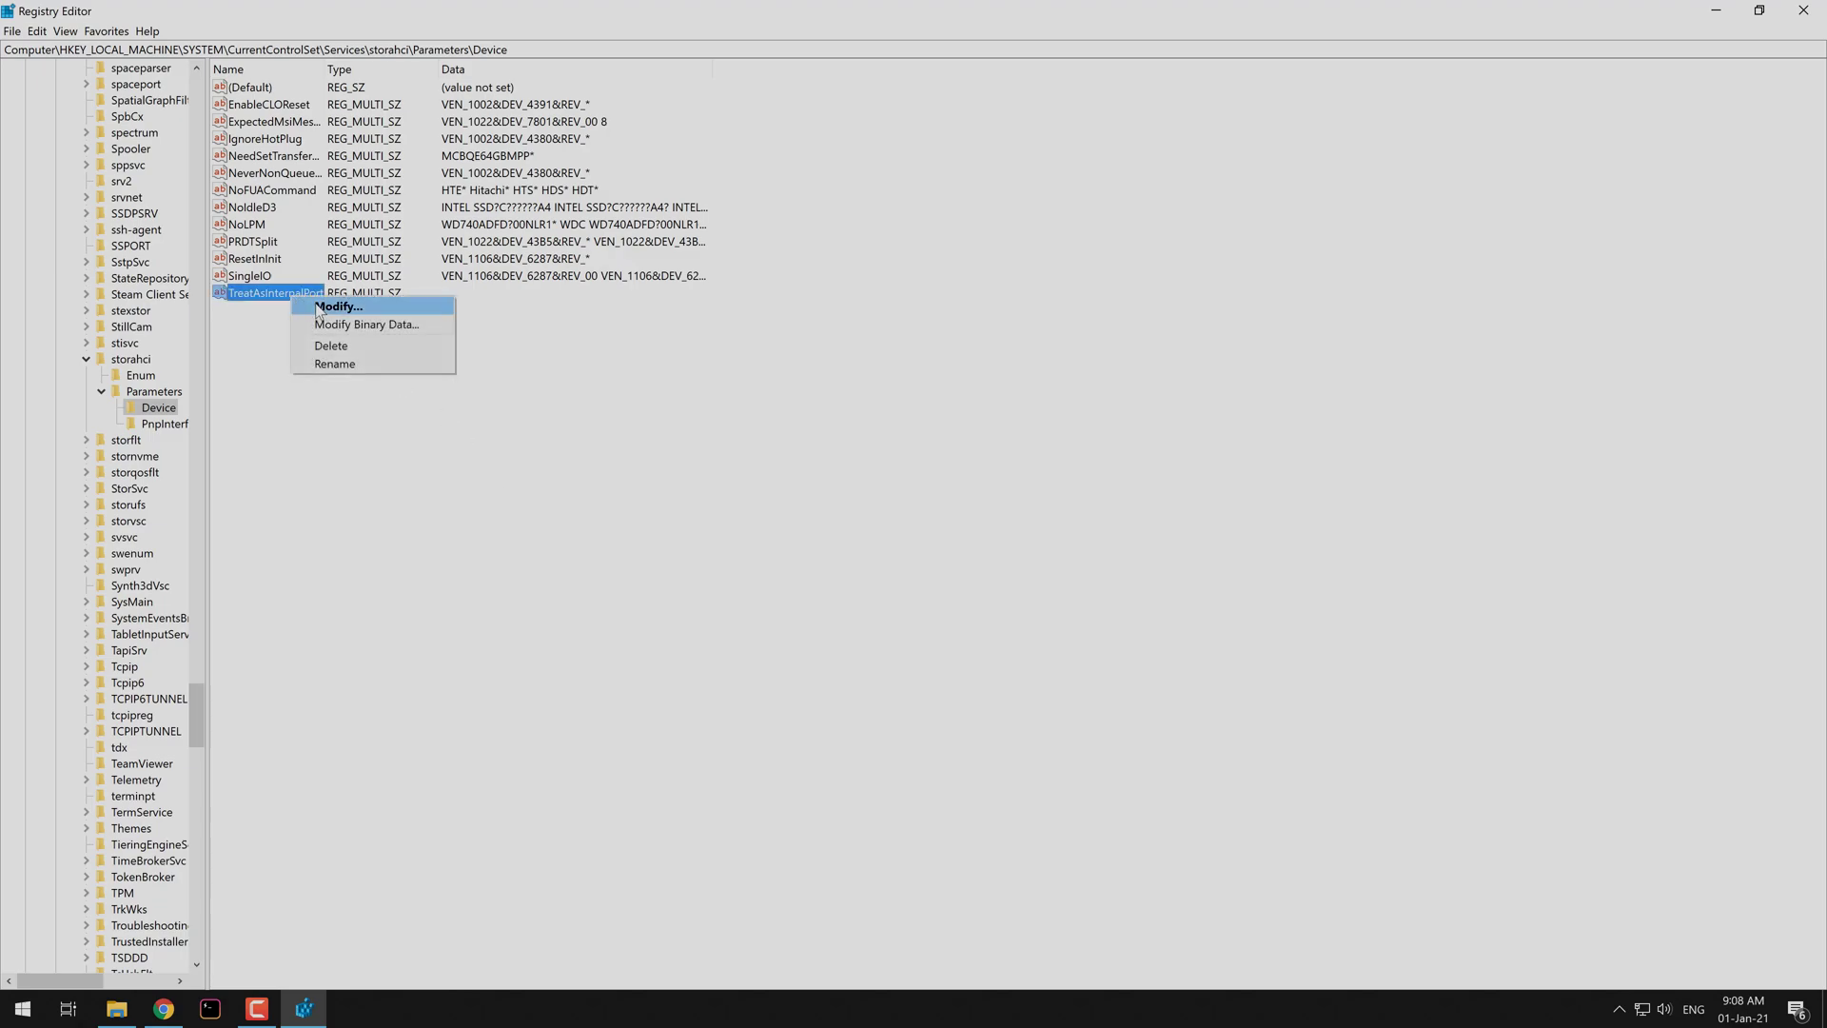
Step: Modify TreatAsInternalPort so its value data is 0
left_click(297, 305)
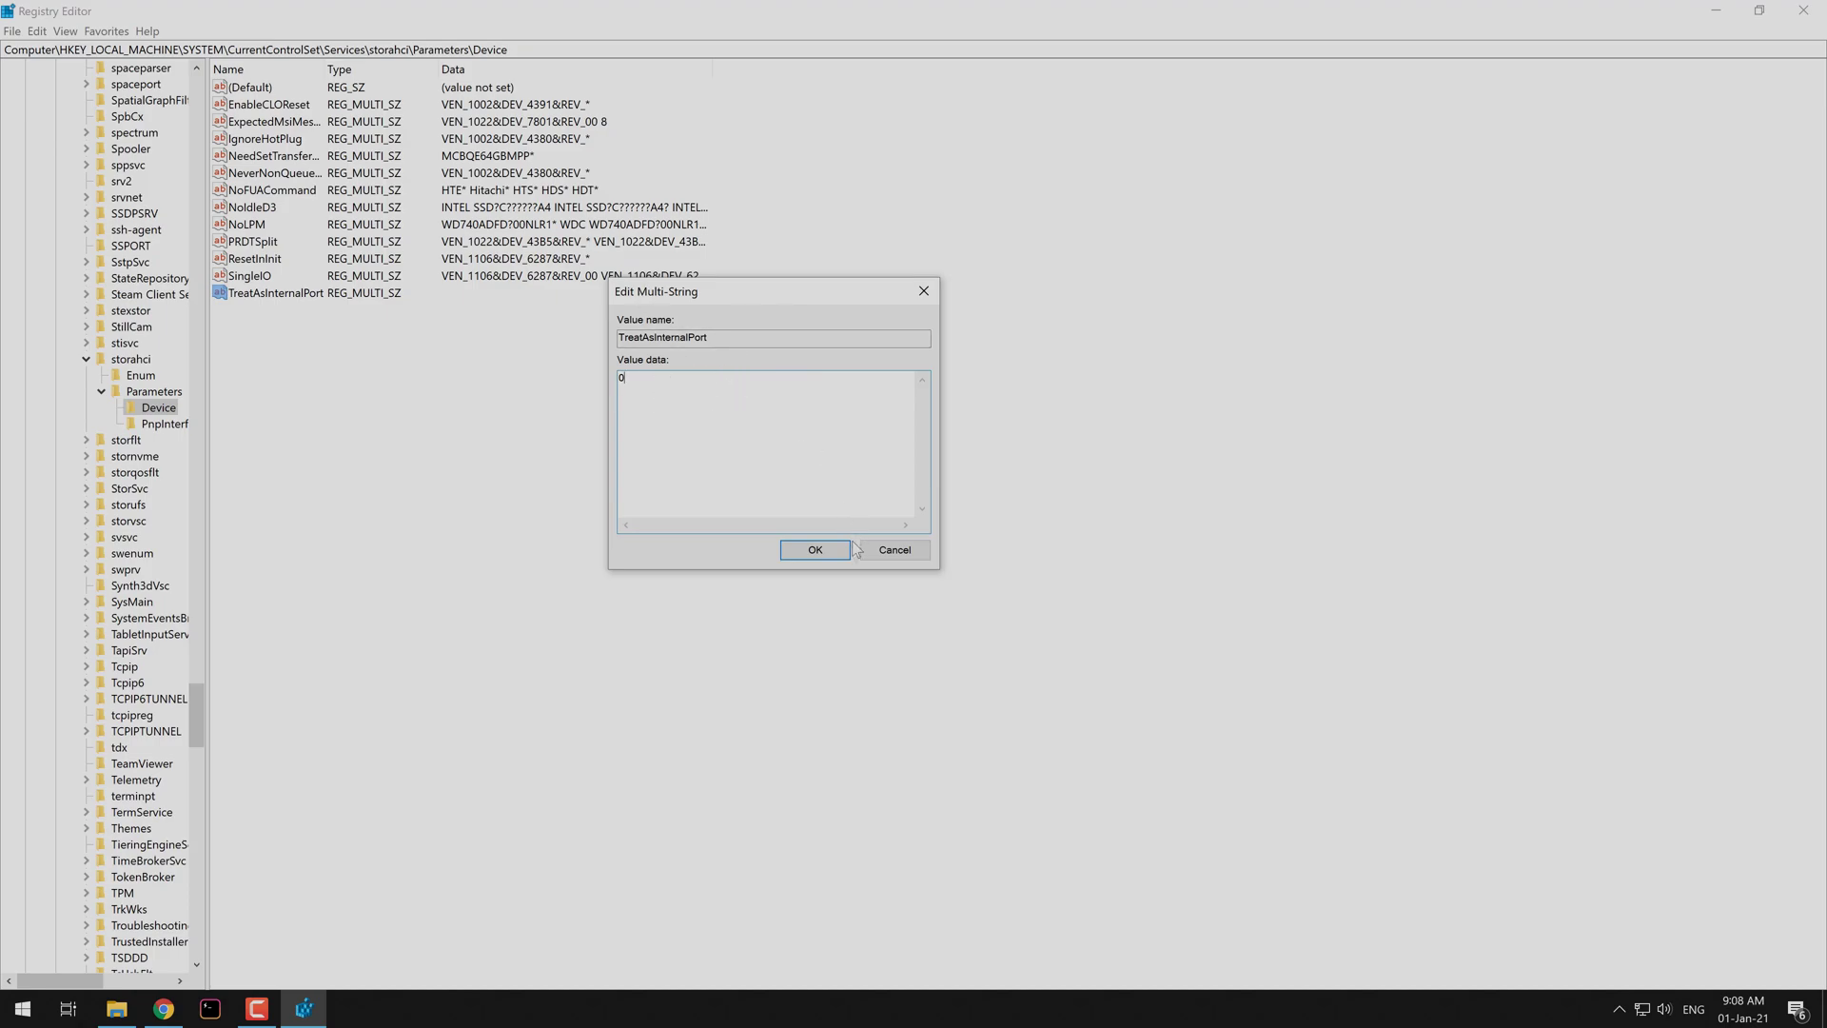
left_click(816, 551)
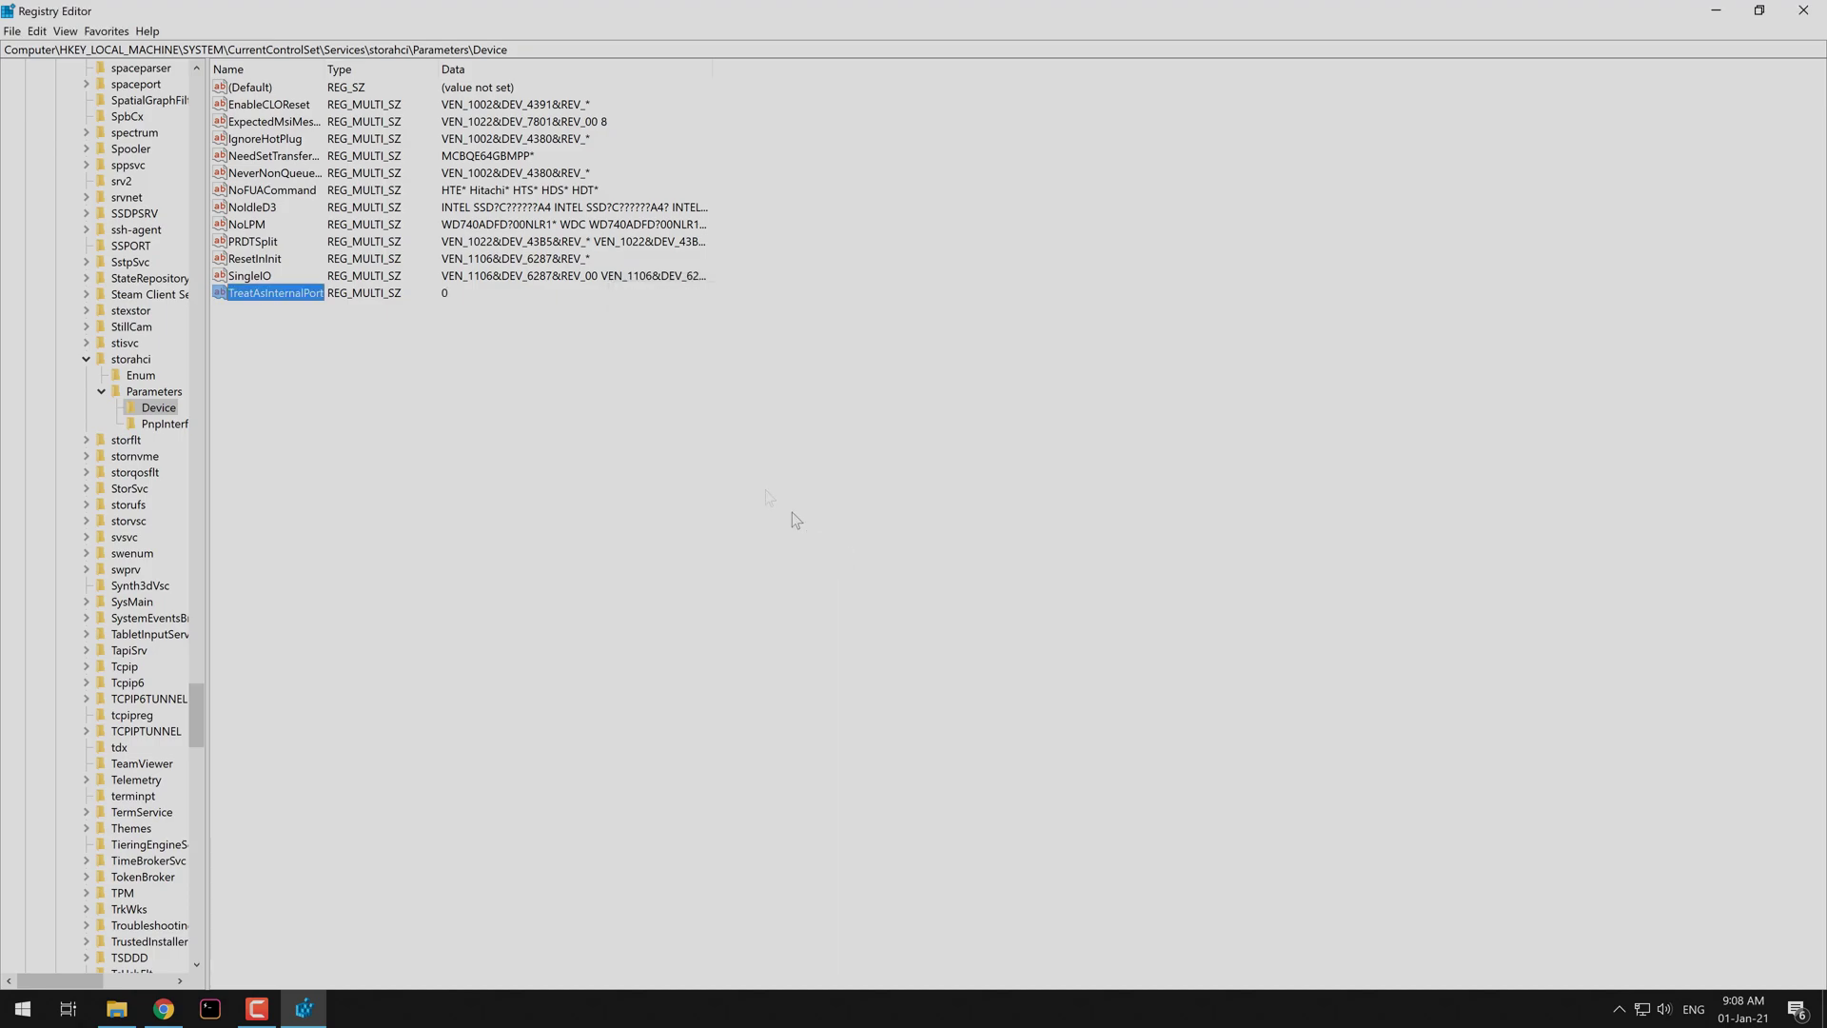
left_click(581, 398)
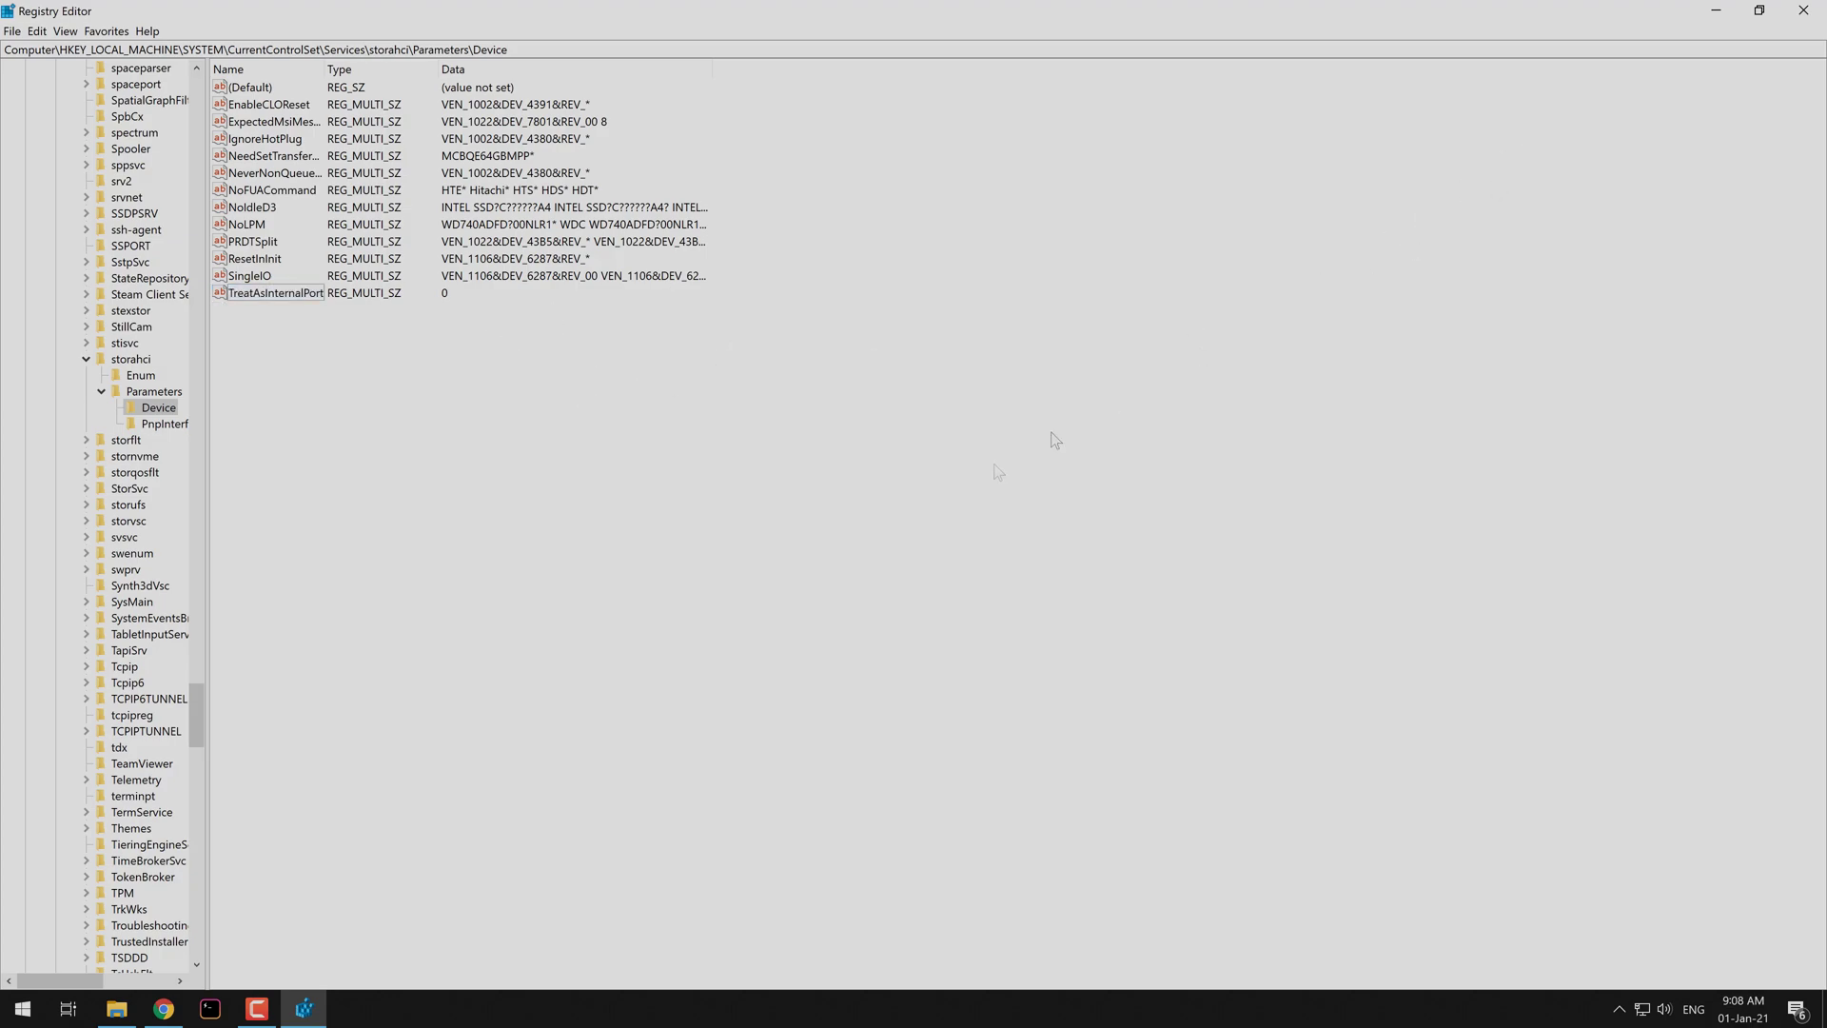
Step: Close Registry Editor and restart the computer from the Start menu's Power options
left_click(1805, 13)
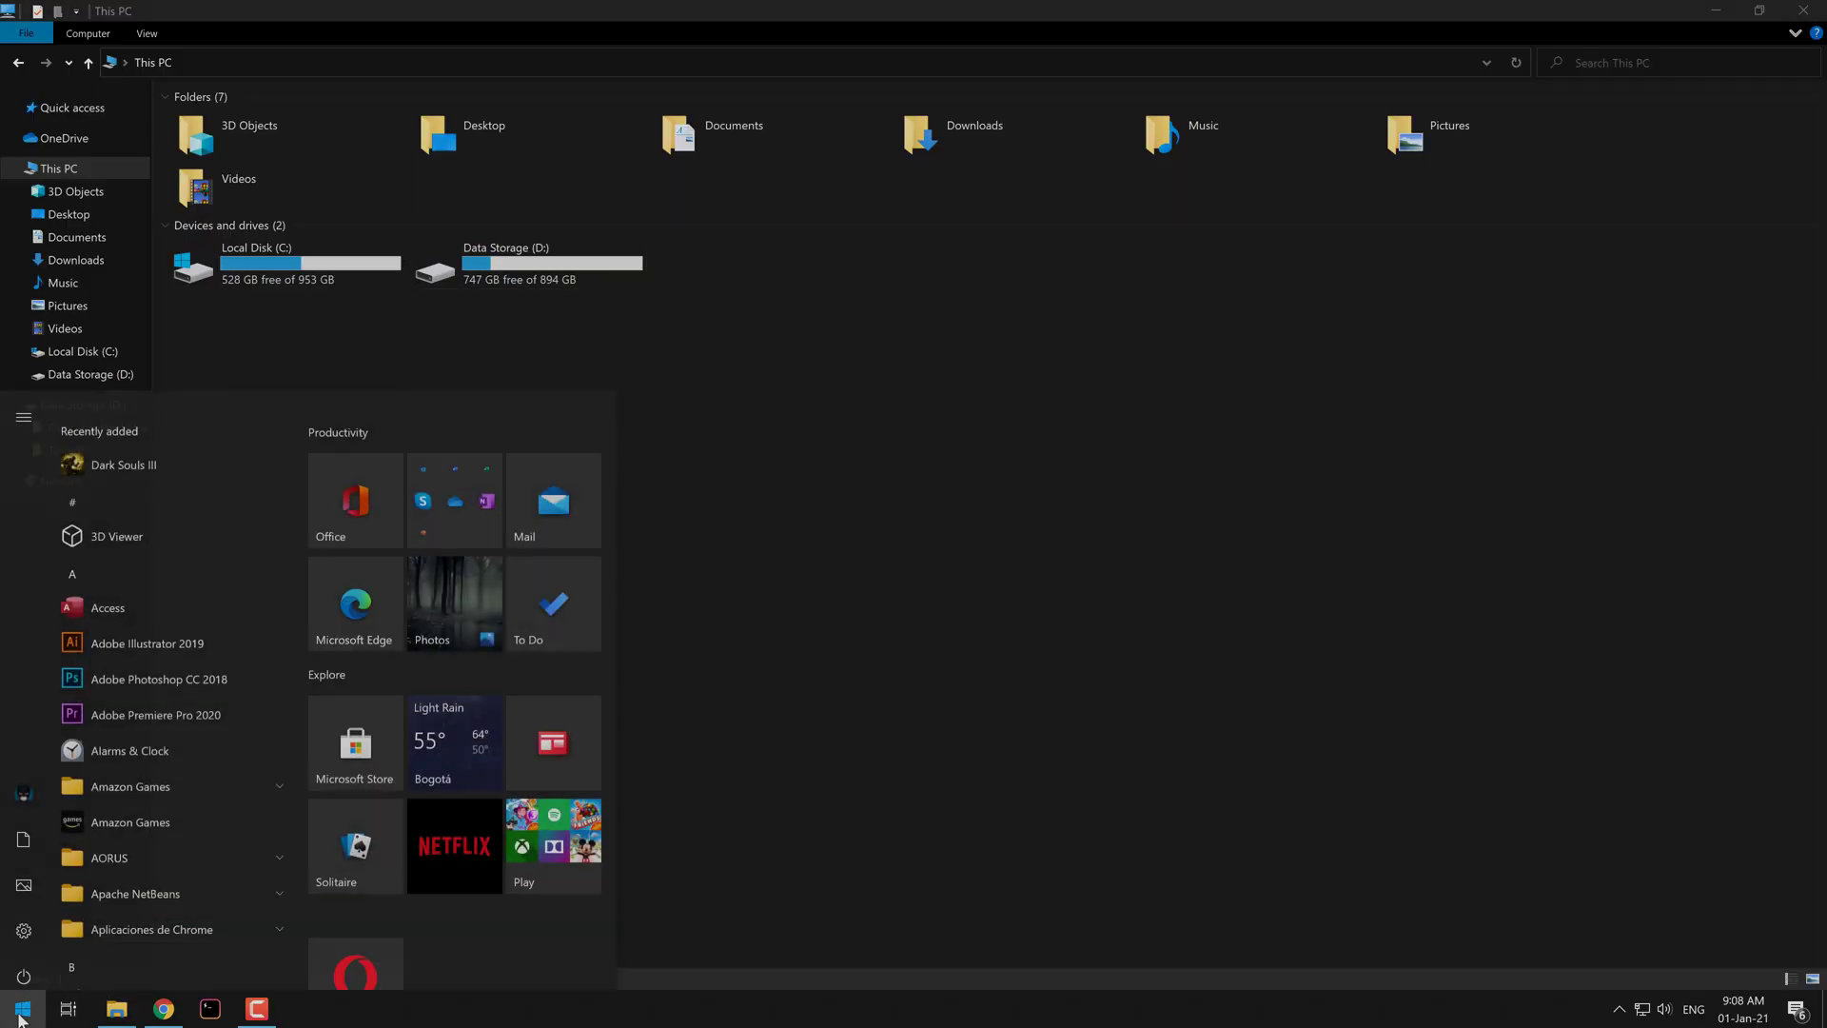
left_click(38, 971)
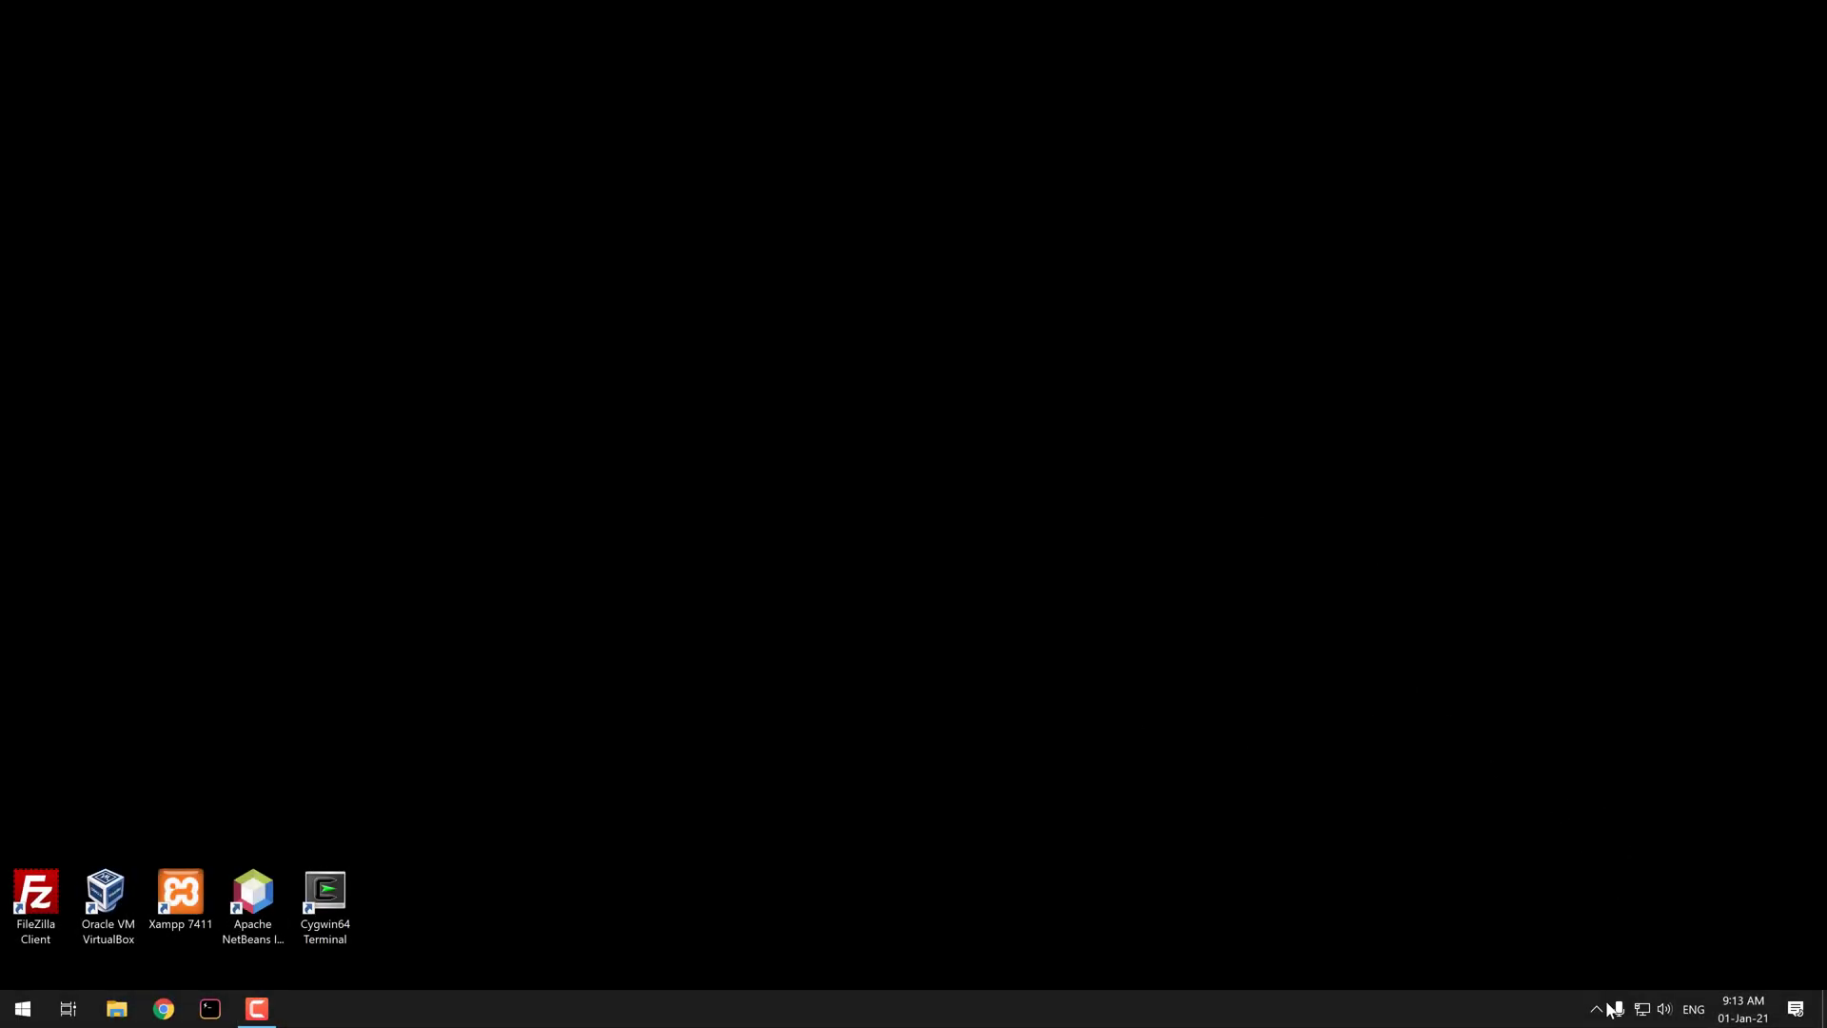
left_click(1597, 1009)
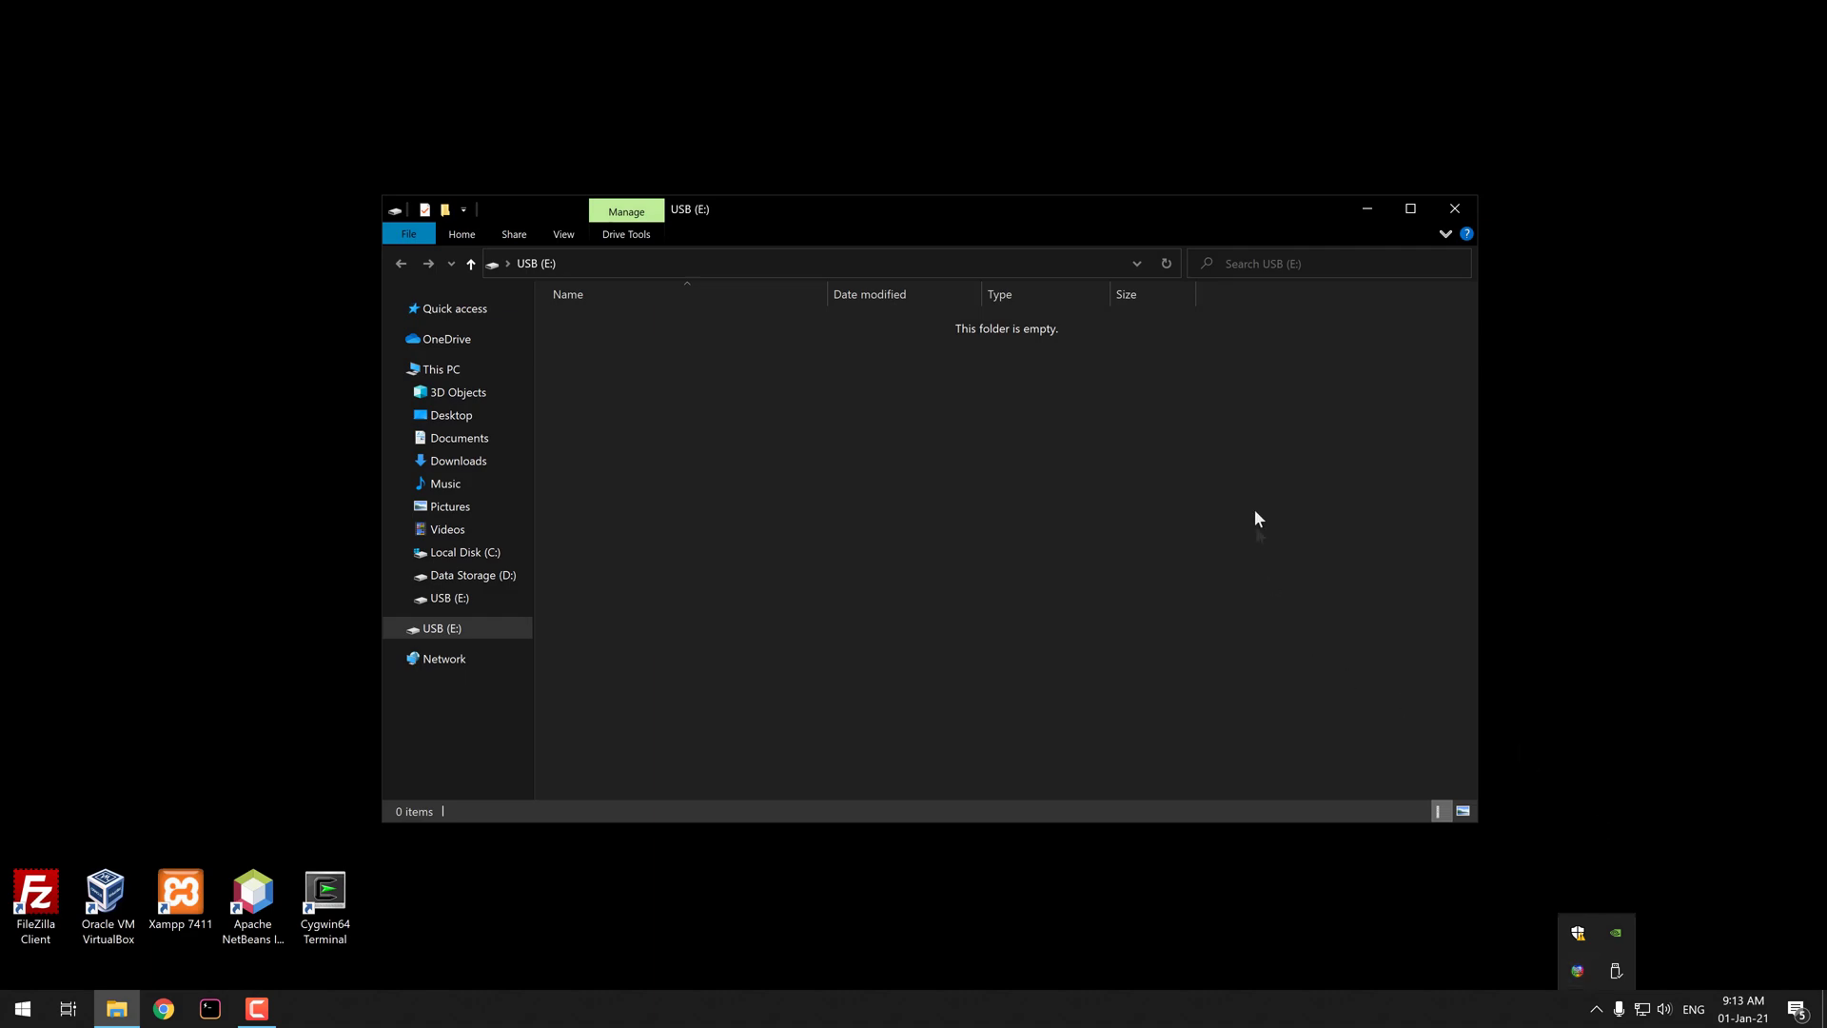
Step: Switch to This PC, eject the USB drive from the tray, and dismiss the safe-to-remove notice
left_click(477, 369)
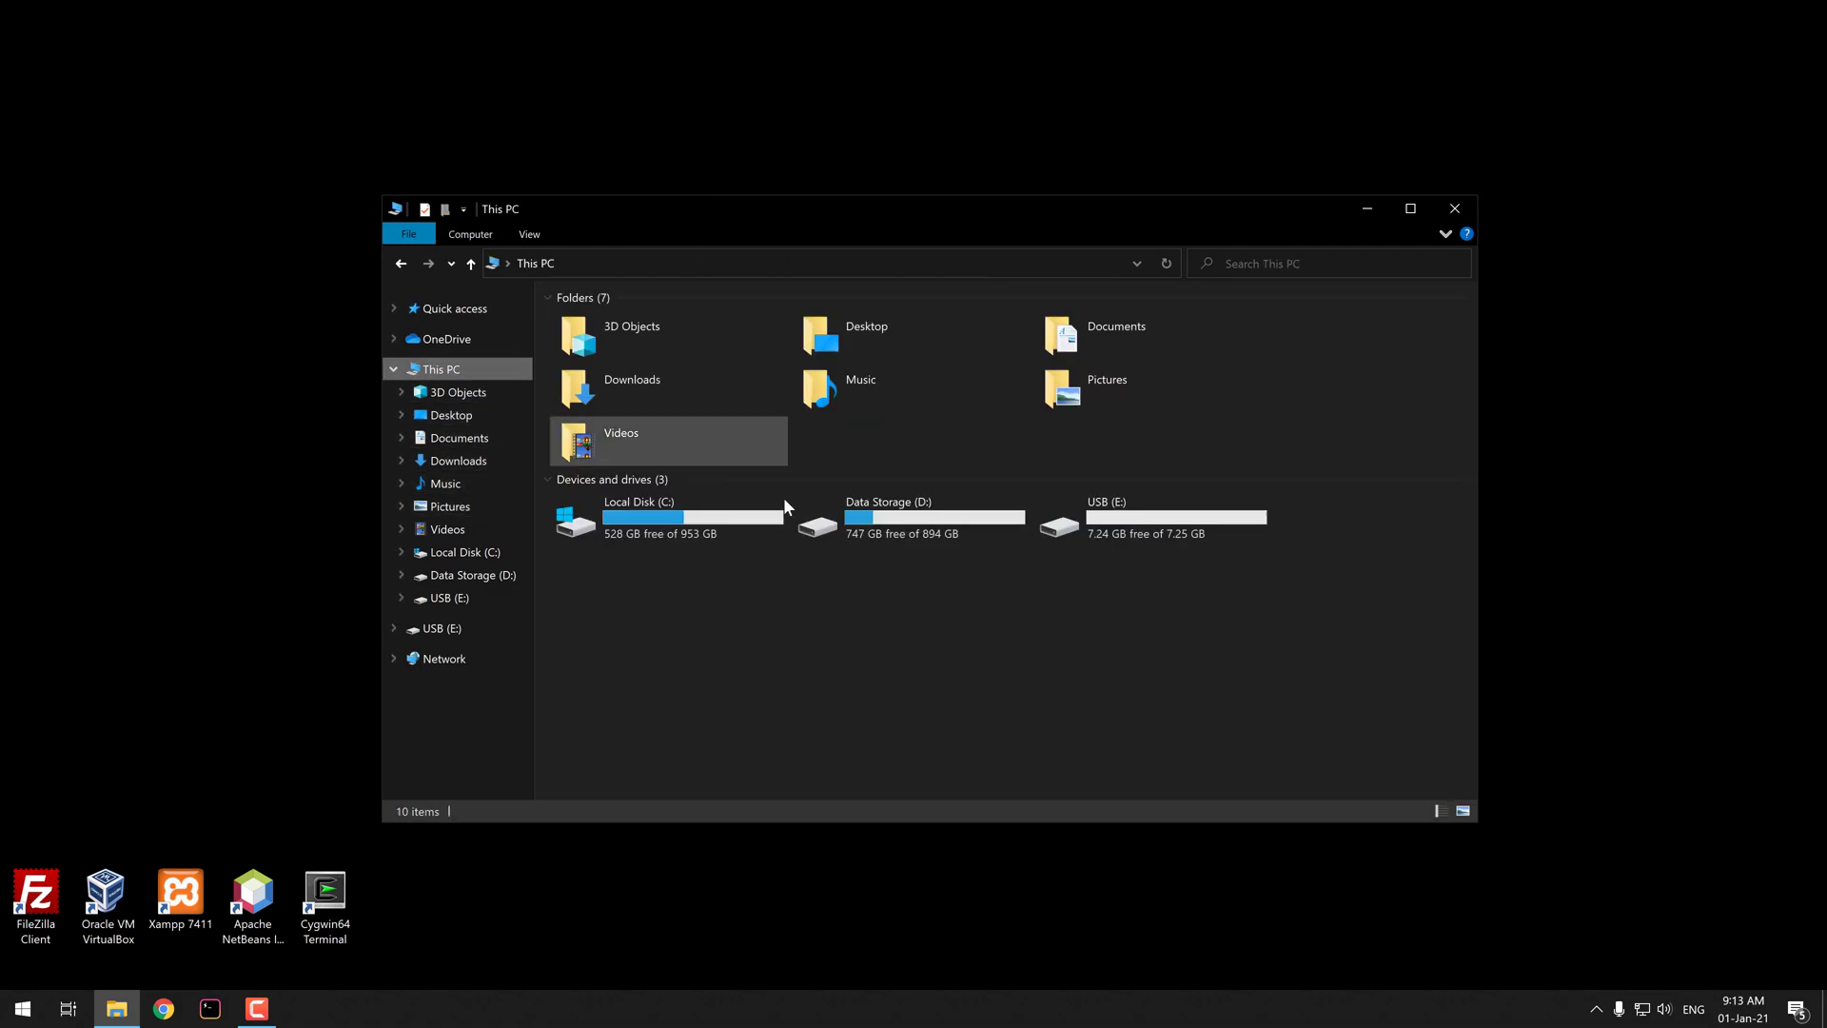
left_click(1599, 1003)
left_click(1615, 971)
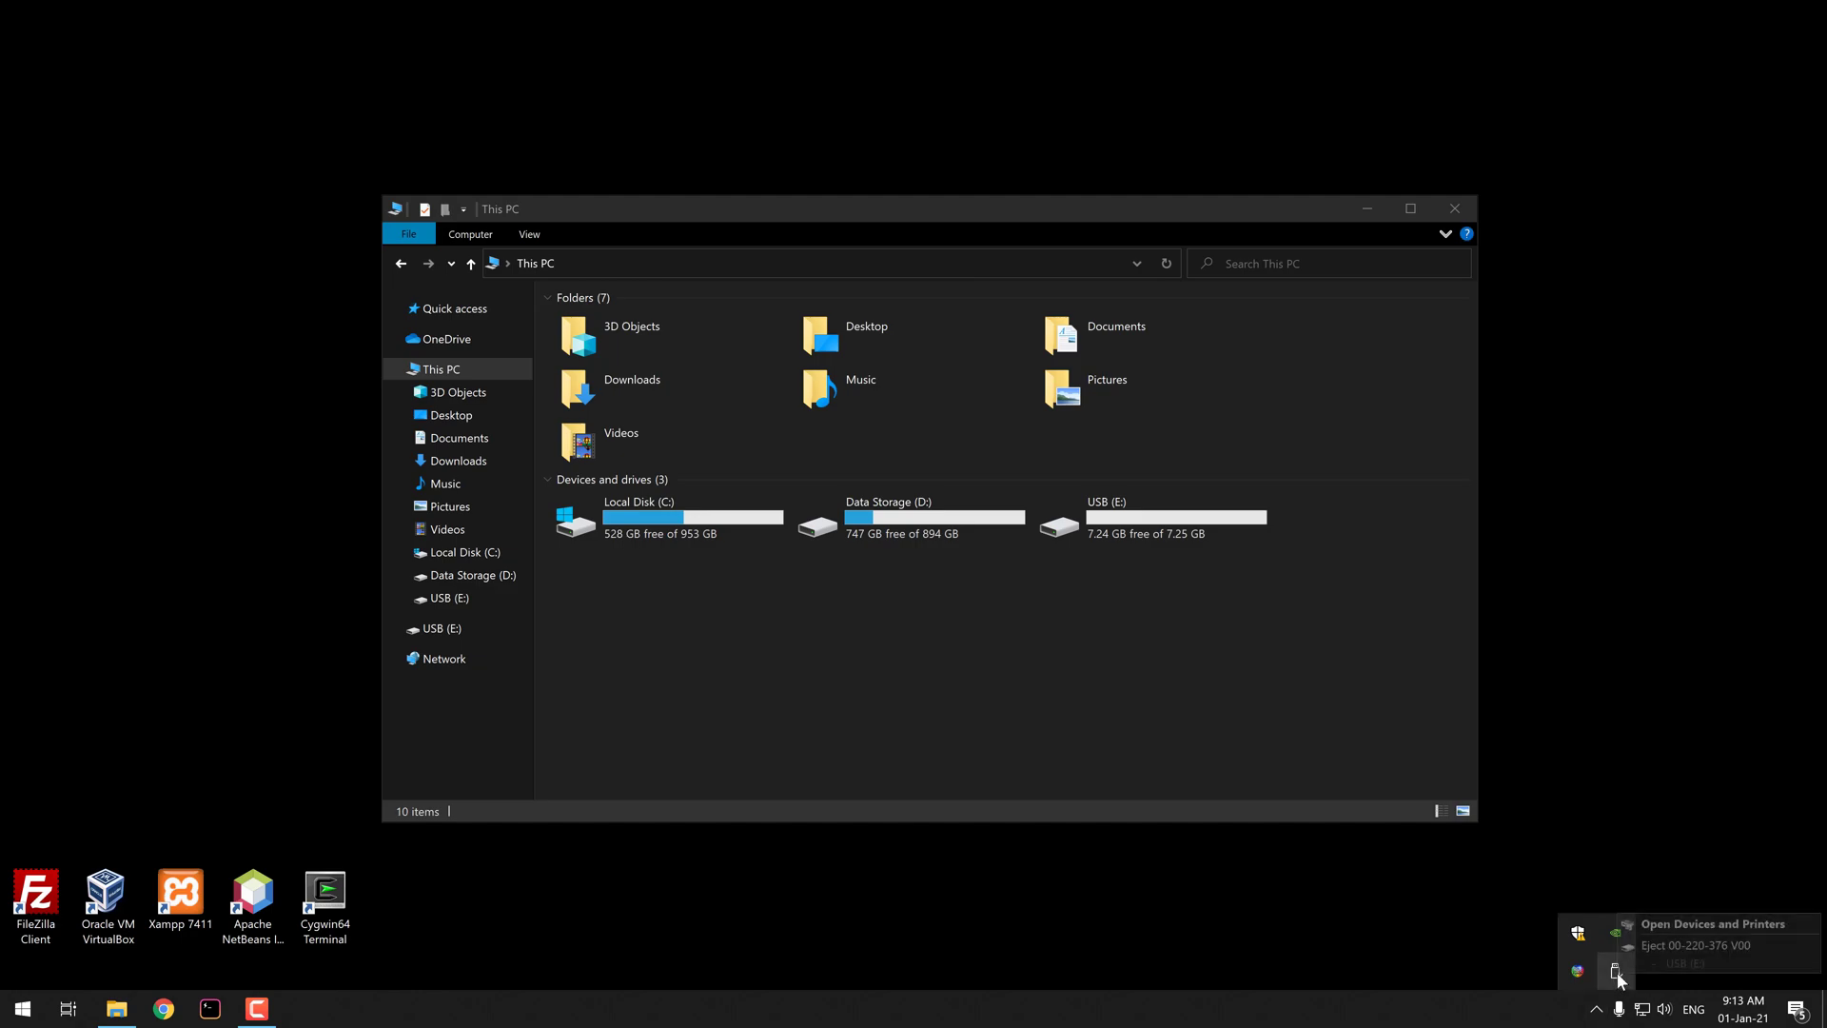
left_click(1722, 947)
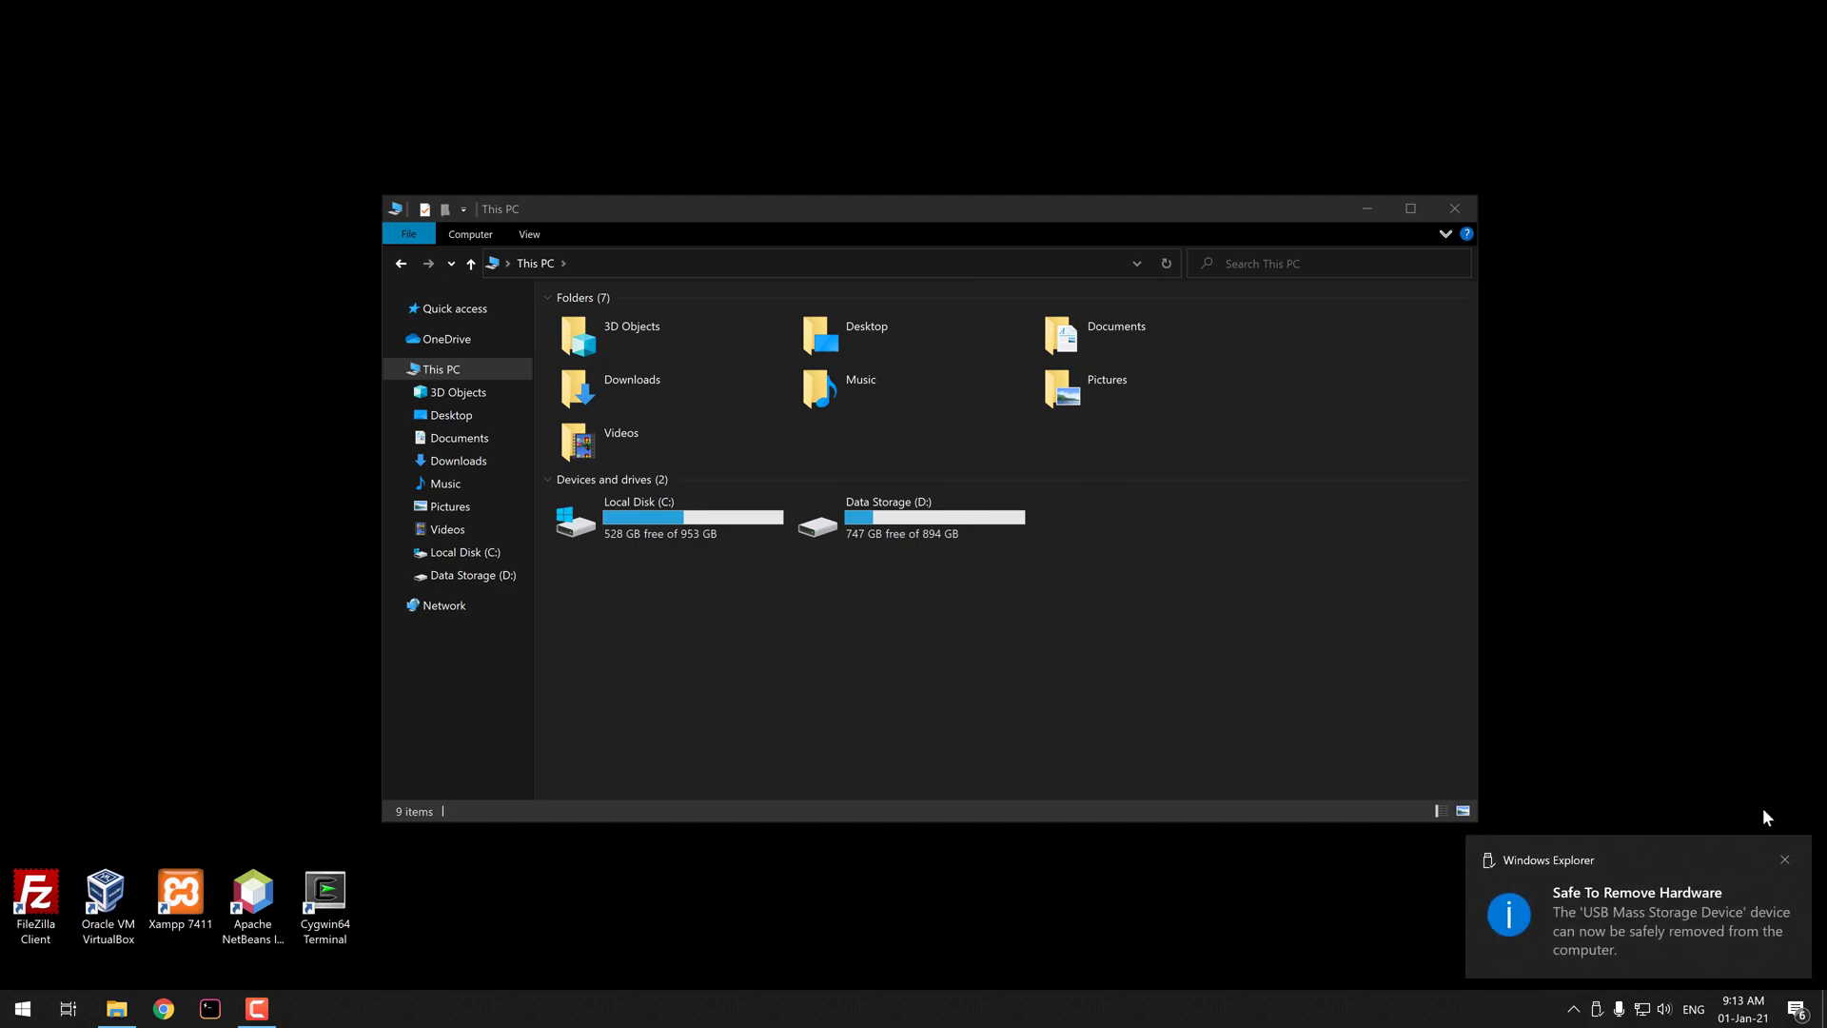
left_click(1785, 860)
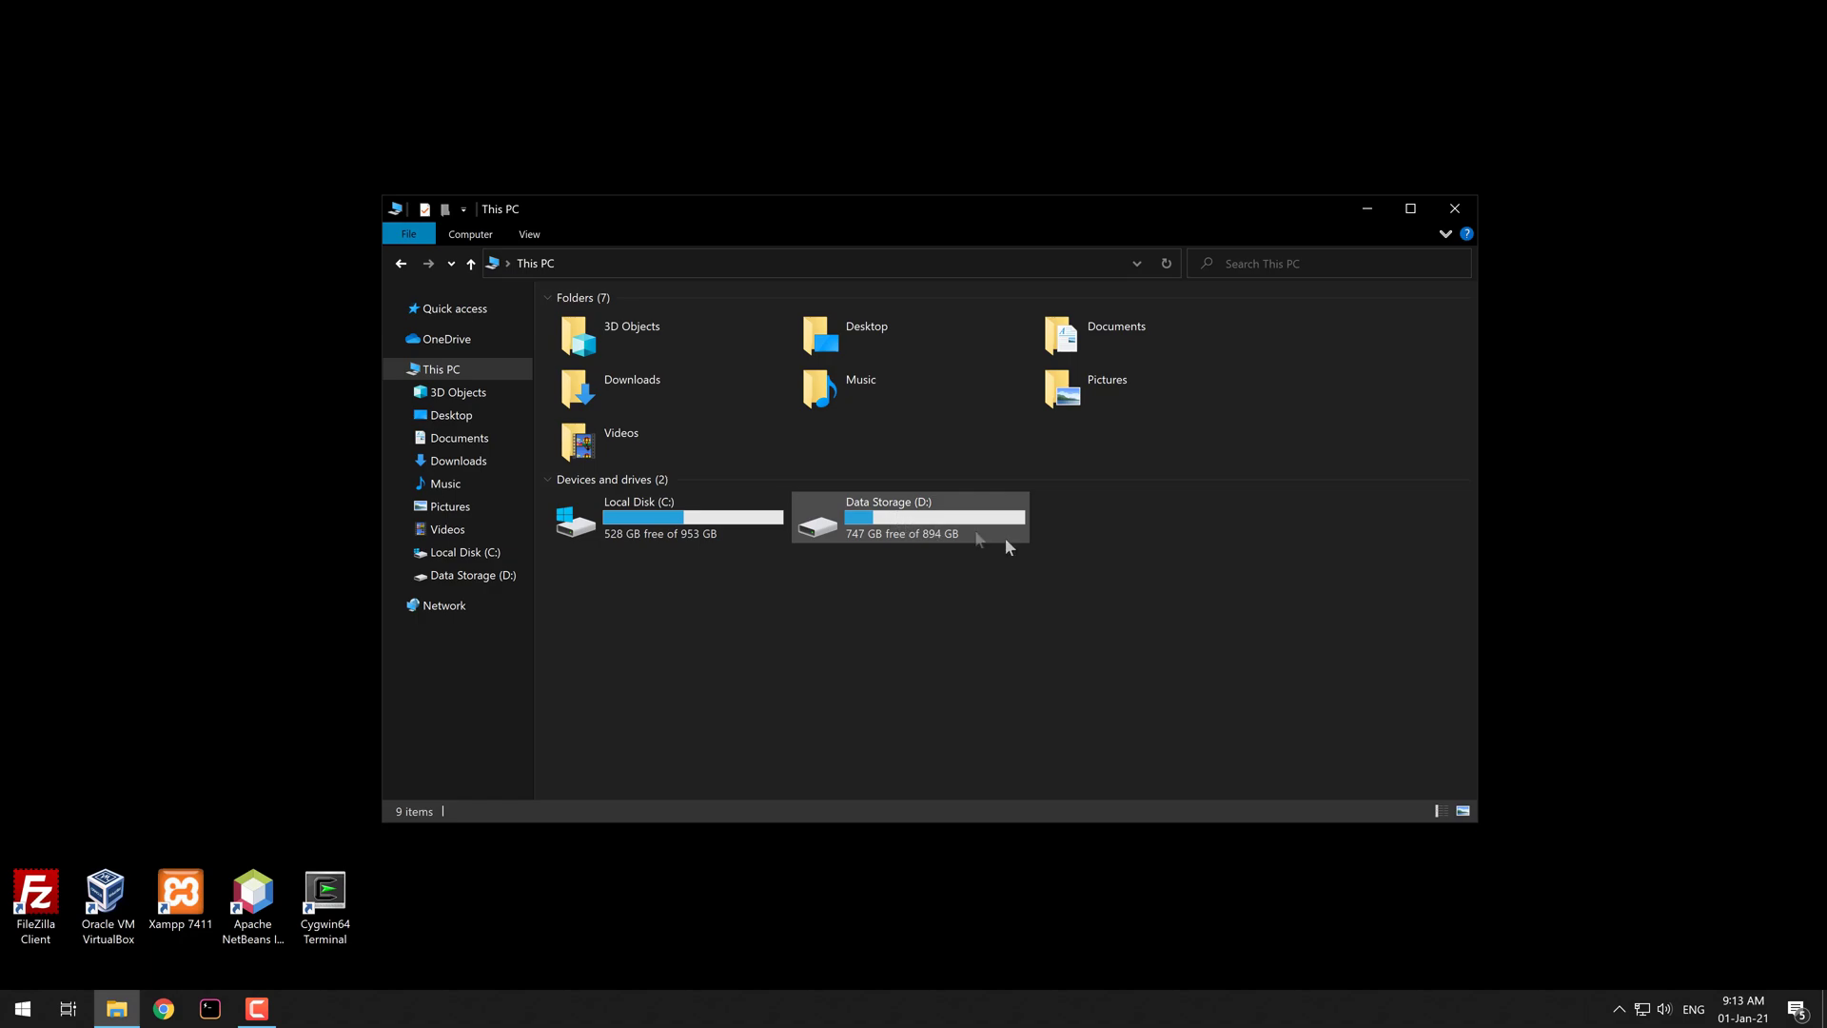